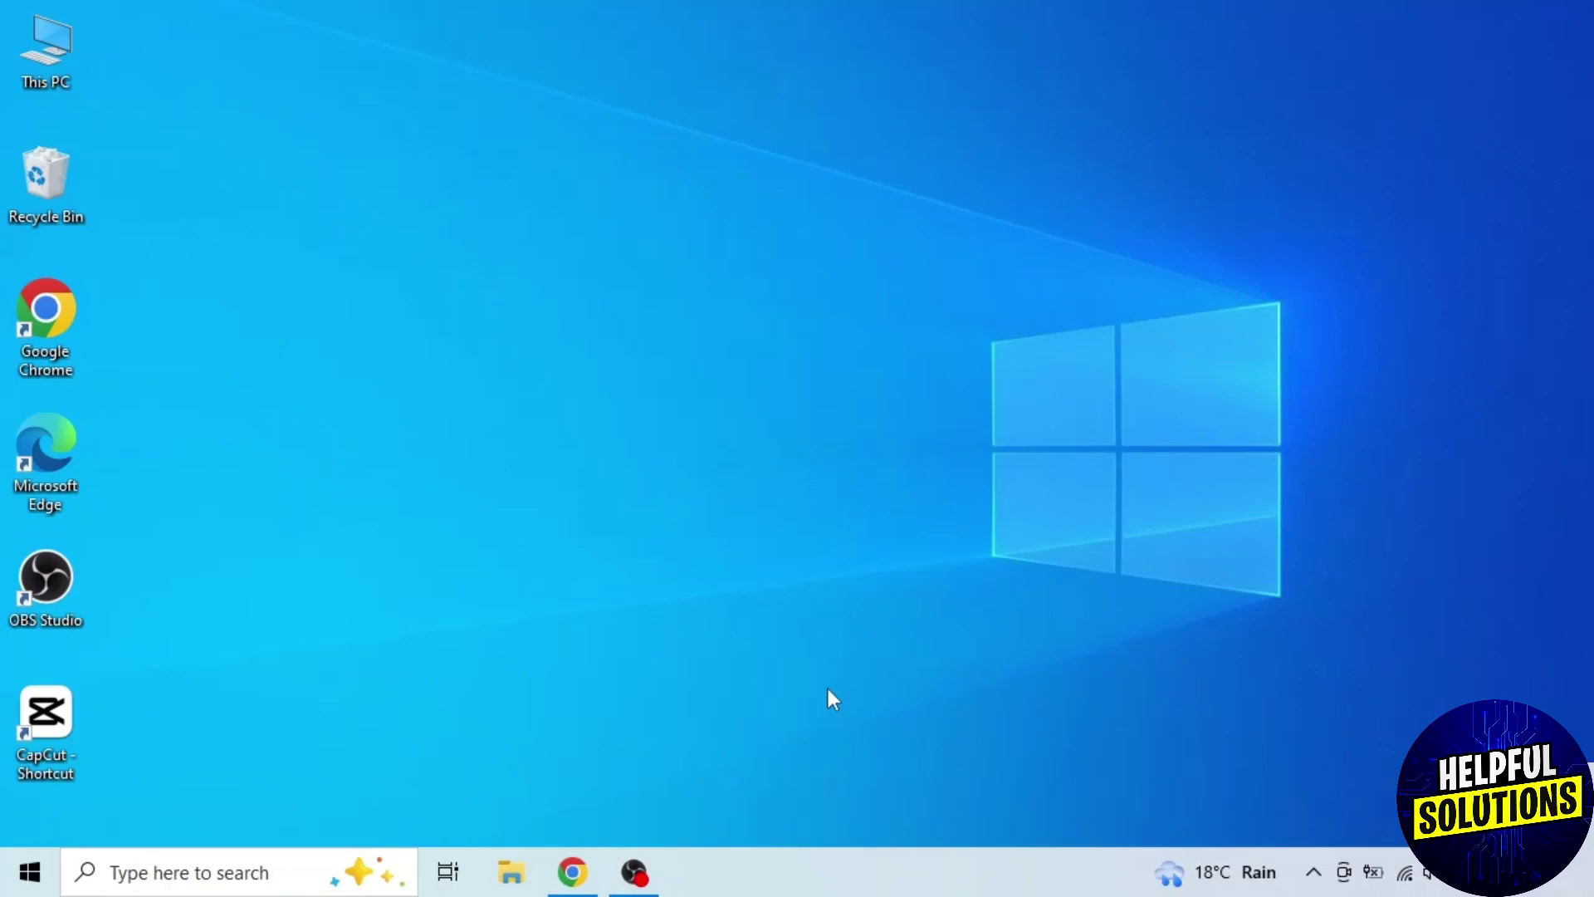
Step: Launch Chrome and go to forms.google.com
{"action": "left_click", "coordinate": [572, 873]}
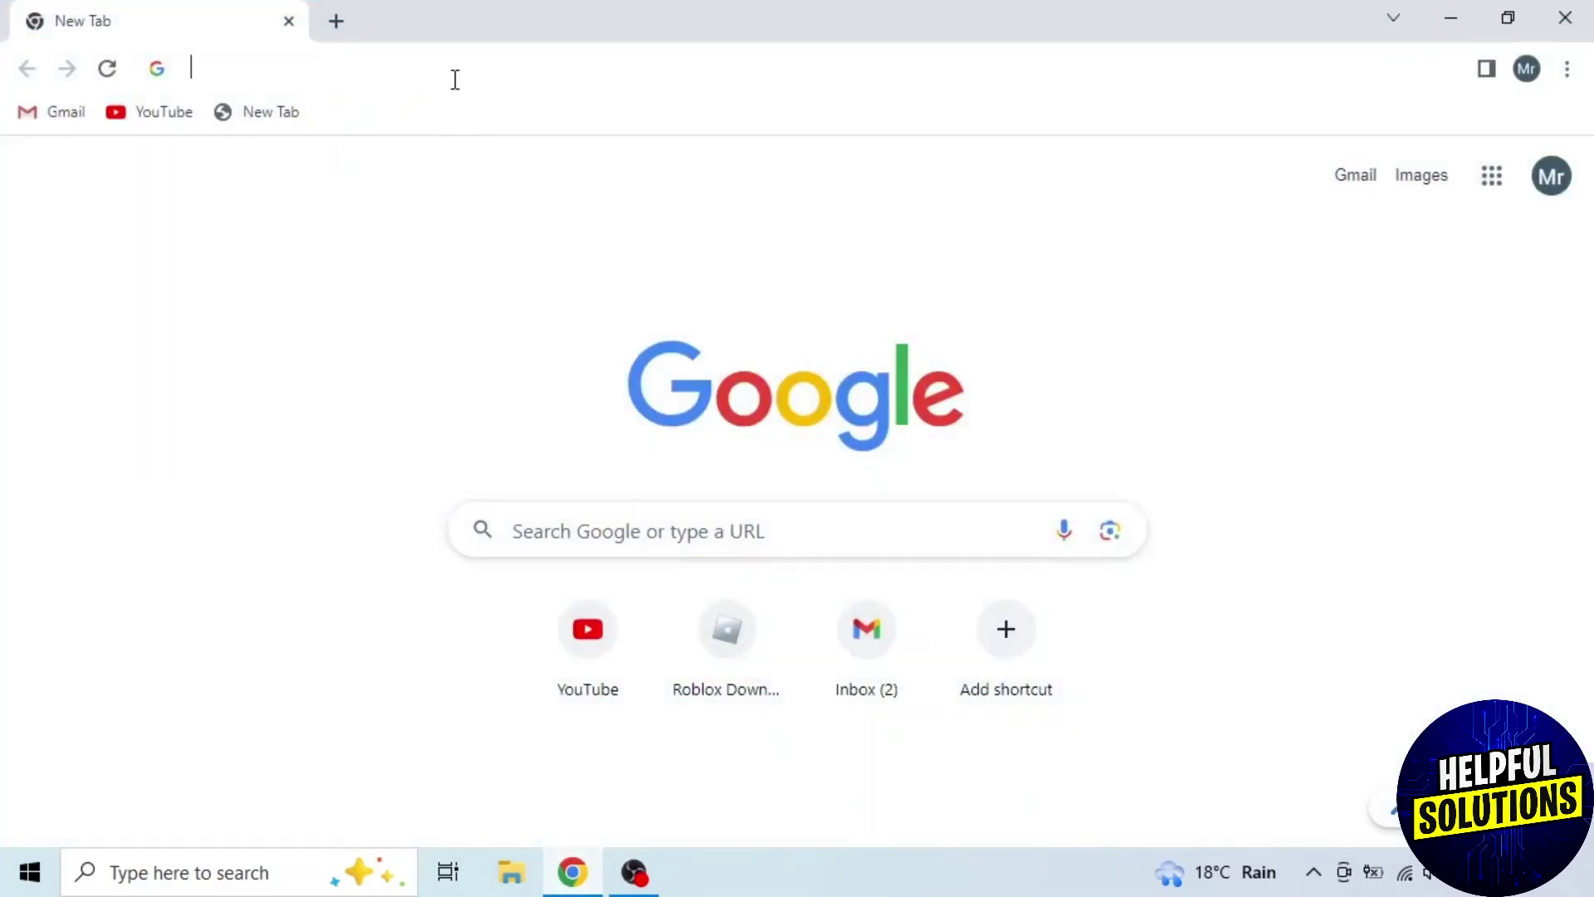
{"action": "left_click", "coordinate": [455, 78]}
{"action": "type", "text": "forms.google.com"}
{"action": "key", "text": "Return"}
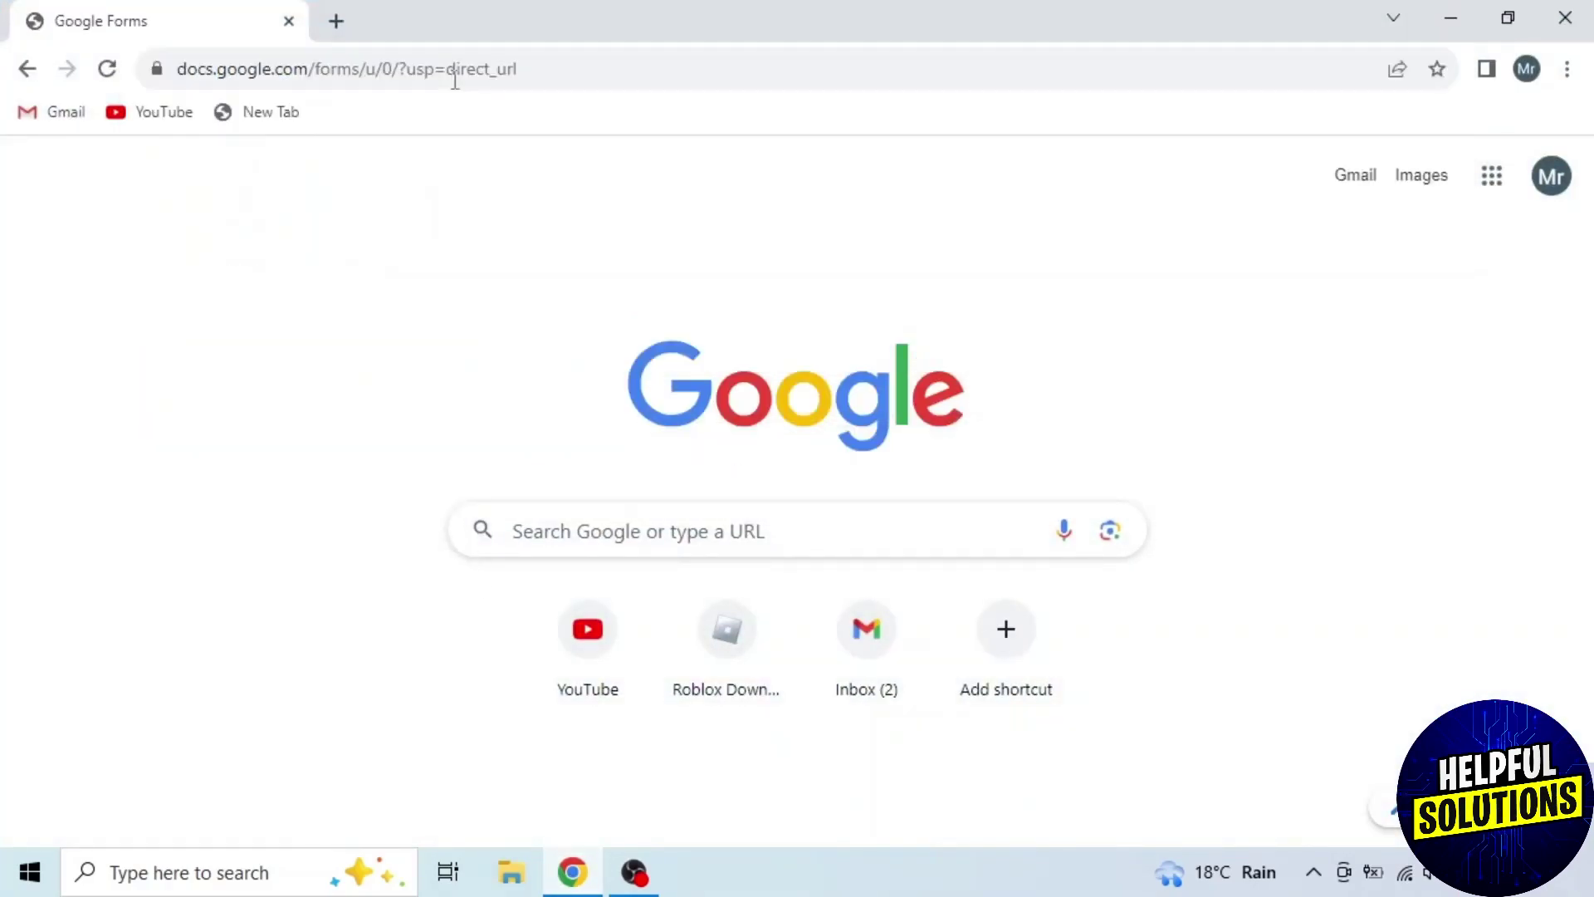
Step: Create a blank form titled 'Sports Matches (Team up)' with description 'Join to play matches'
{"action": "left_click", "coordinate": [349, 371]}
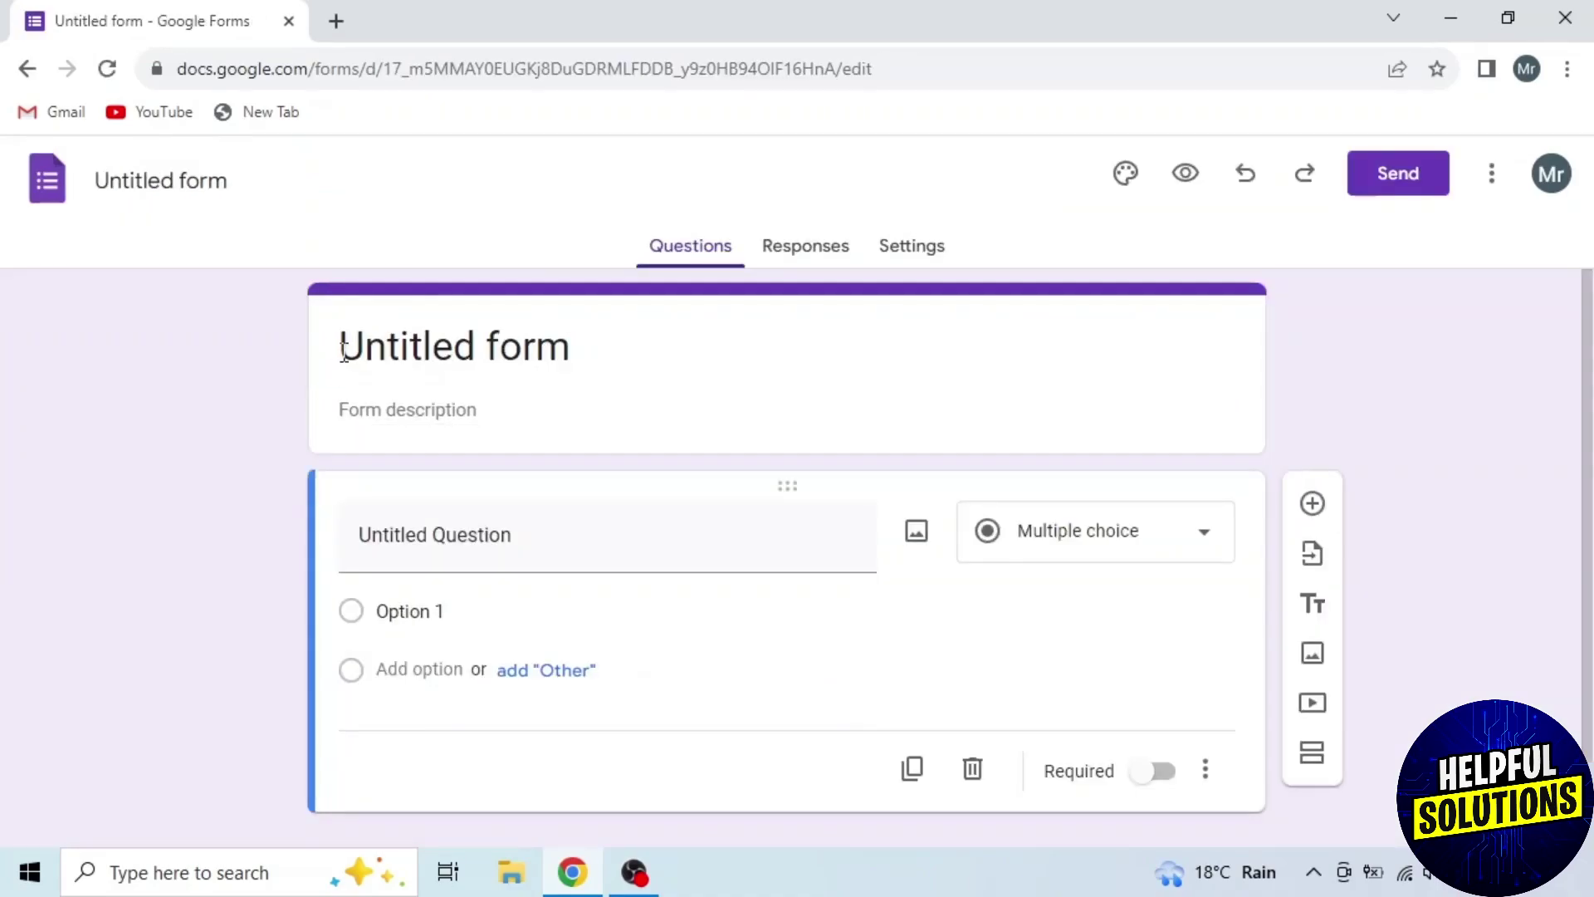
{"action": "left_click", "coordinate": [606, 344]}
{"action": "type", "text": "Sports Ma"}
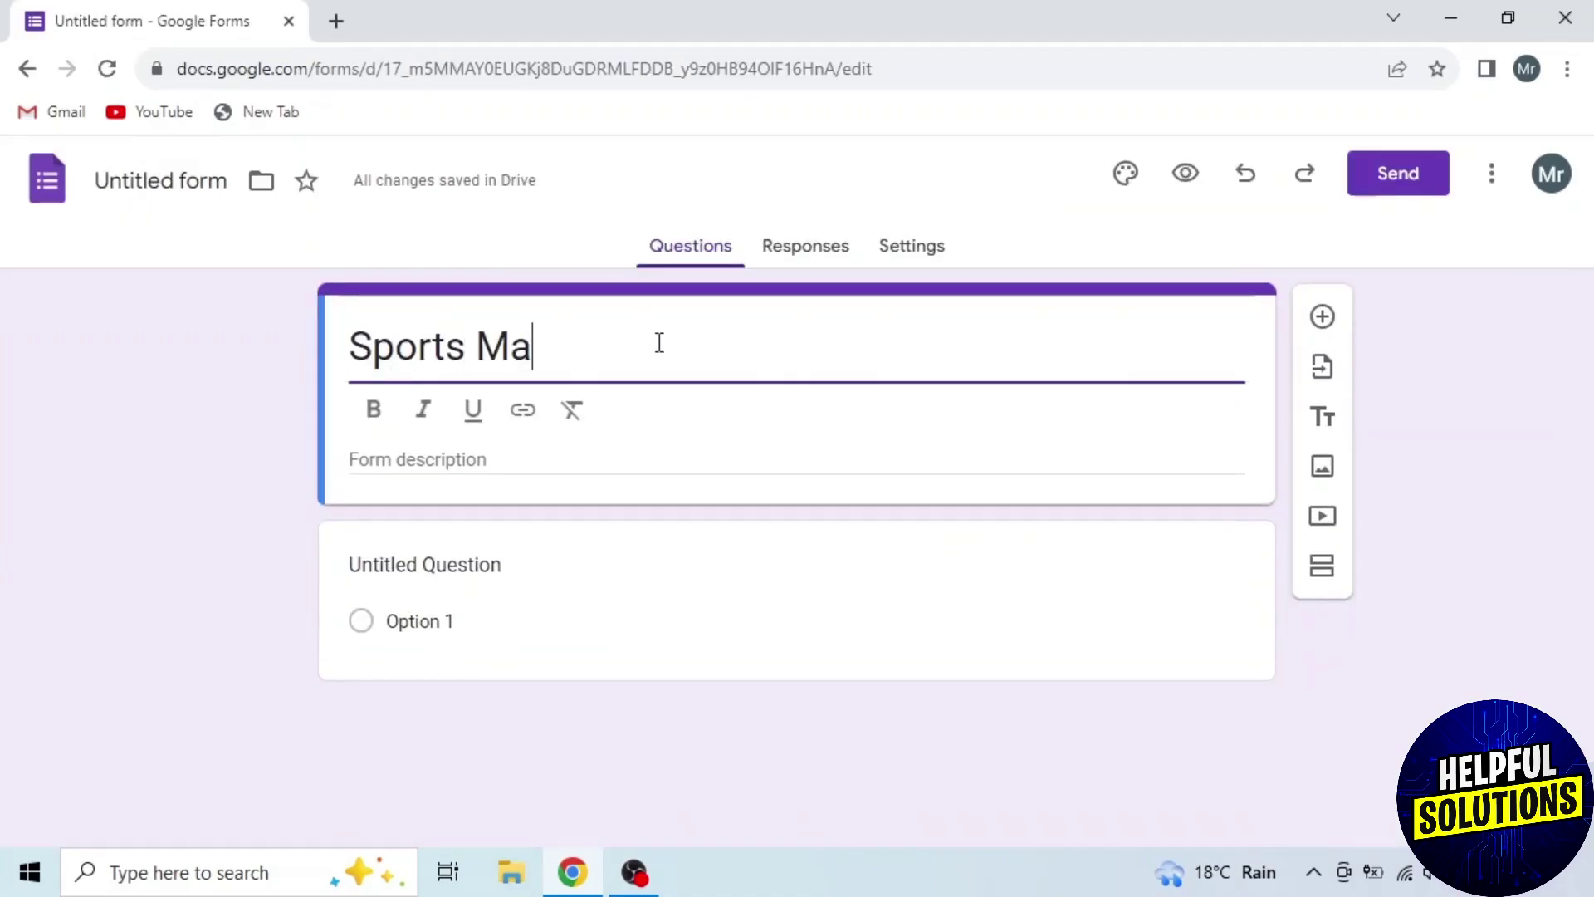
{"action": "type", "text": "tches (Team up)"}
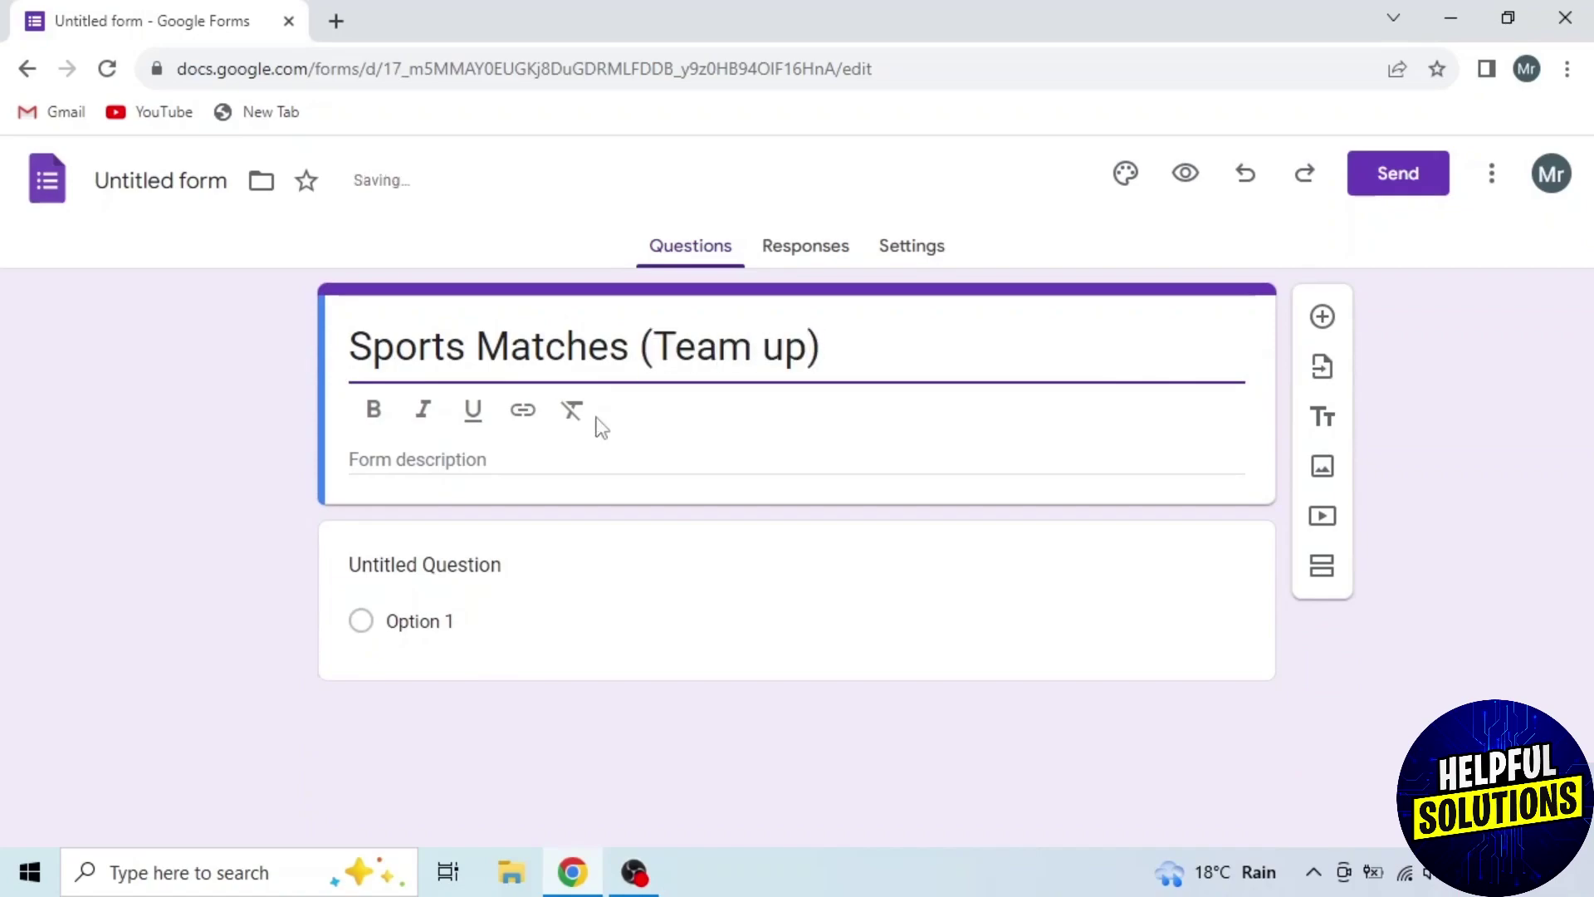
{"action": "left_click", "coordinate": [567, 459]}
{"action": "type", "text": "Join to pla"}
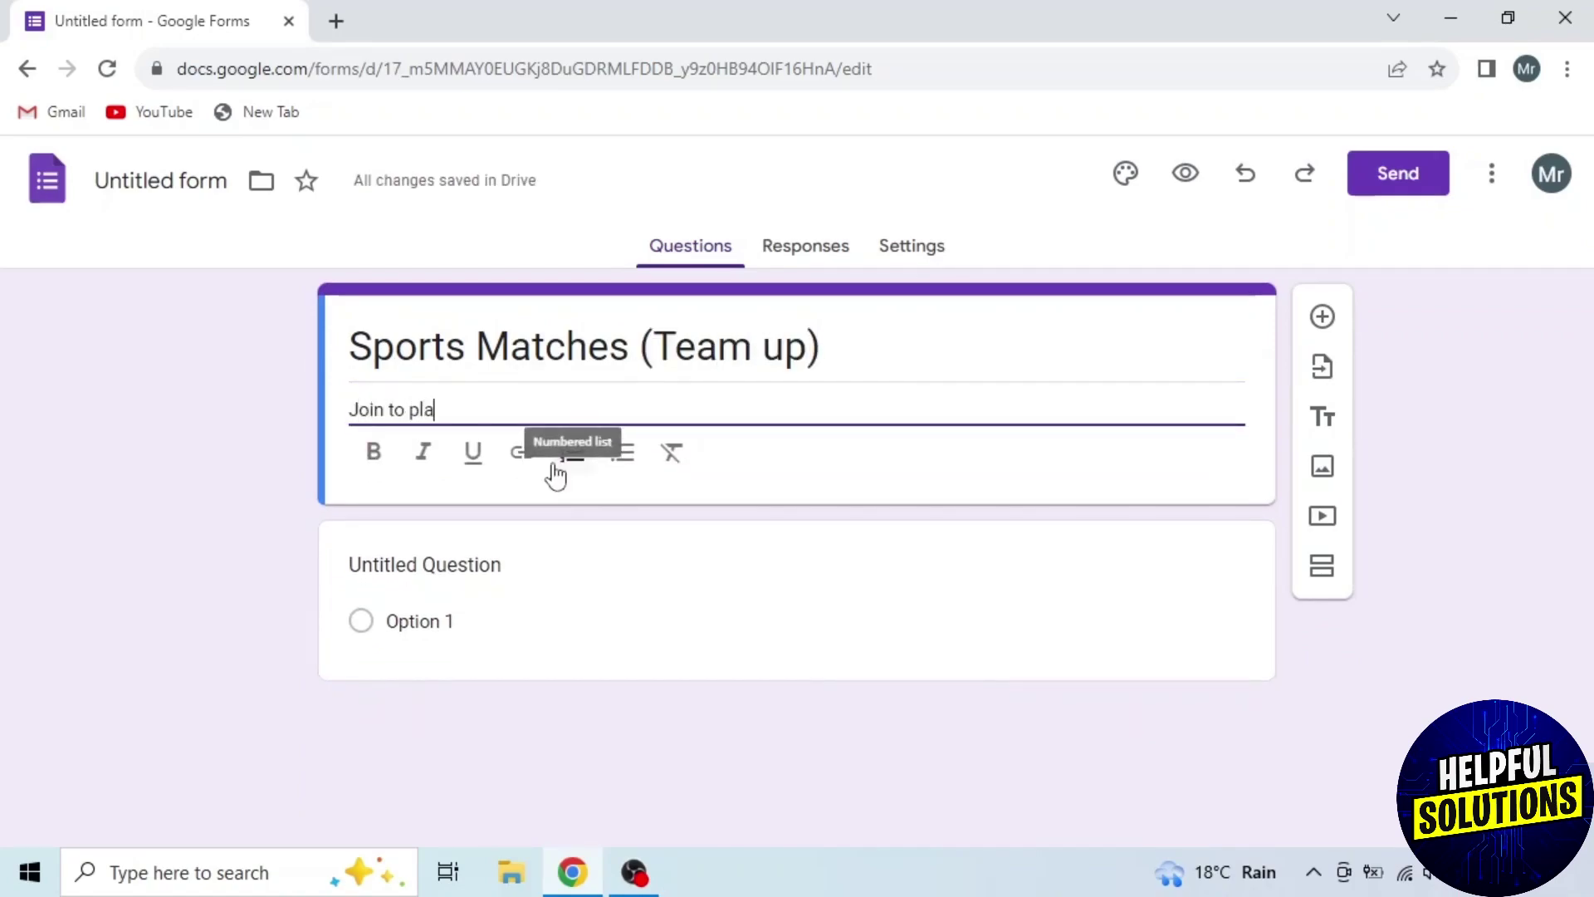
{"action": "type", "text": "y matches"}
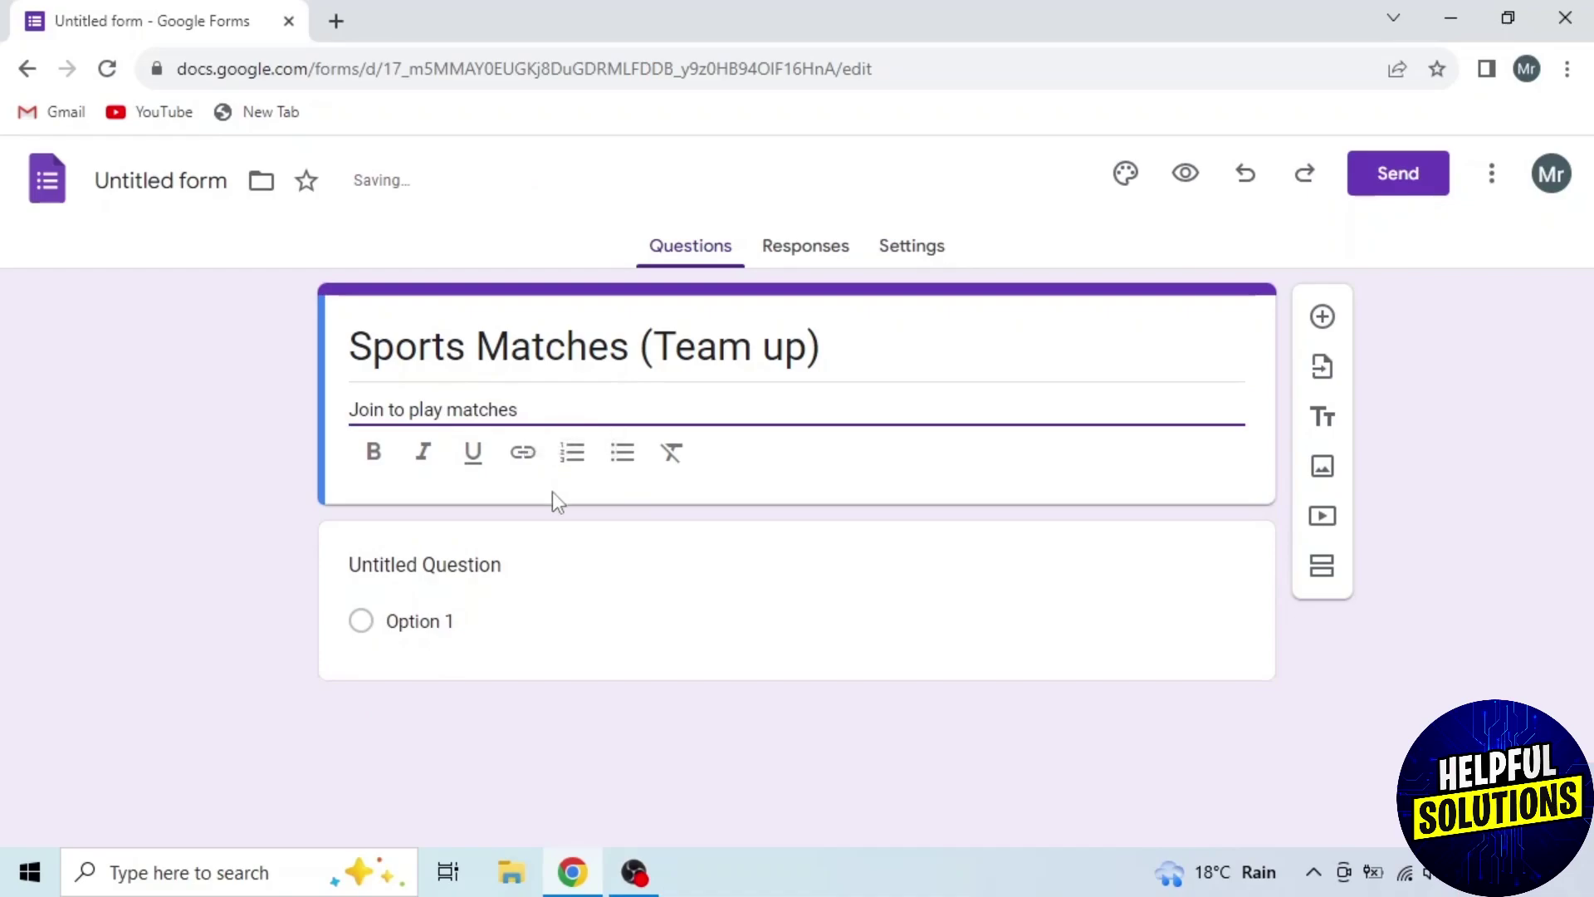
Step: In Customize Theme, choose Spectral for the header and Arial for question and text fonts
{"action": "left_click", "coordinate": [1125, 181]}
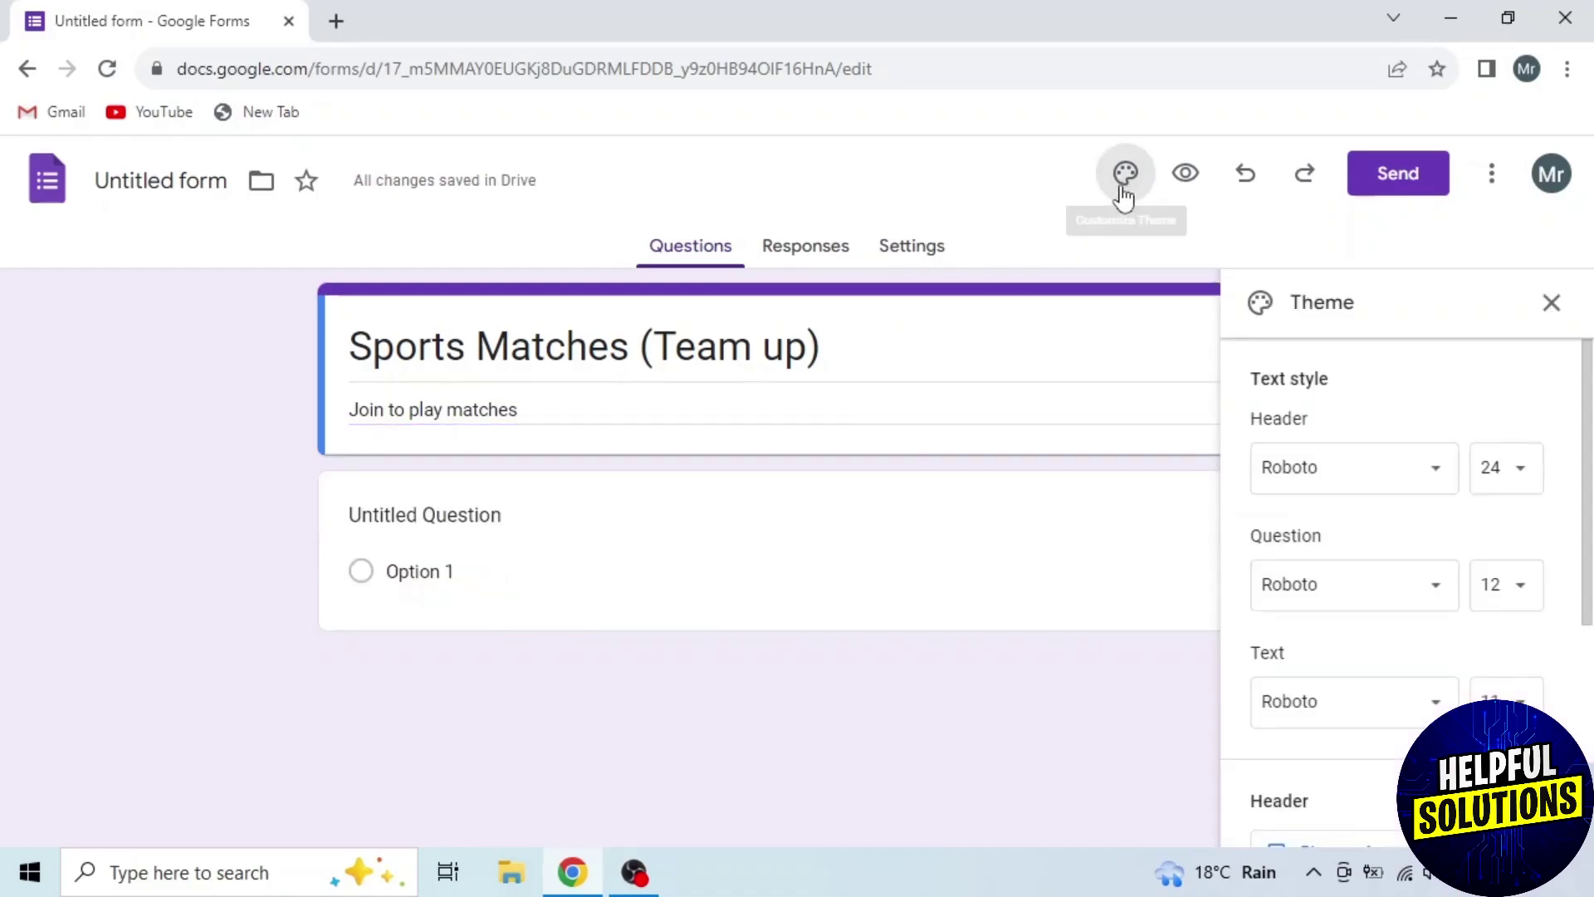
{"action": "left_click", "coordinate": [1388, 477]}
{"action": "mouse_move", "coordinate": [1332, 664]}
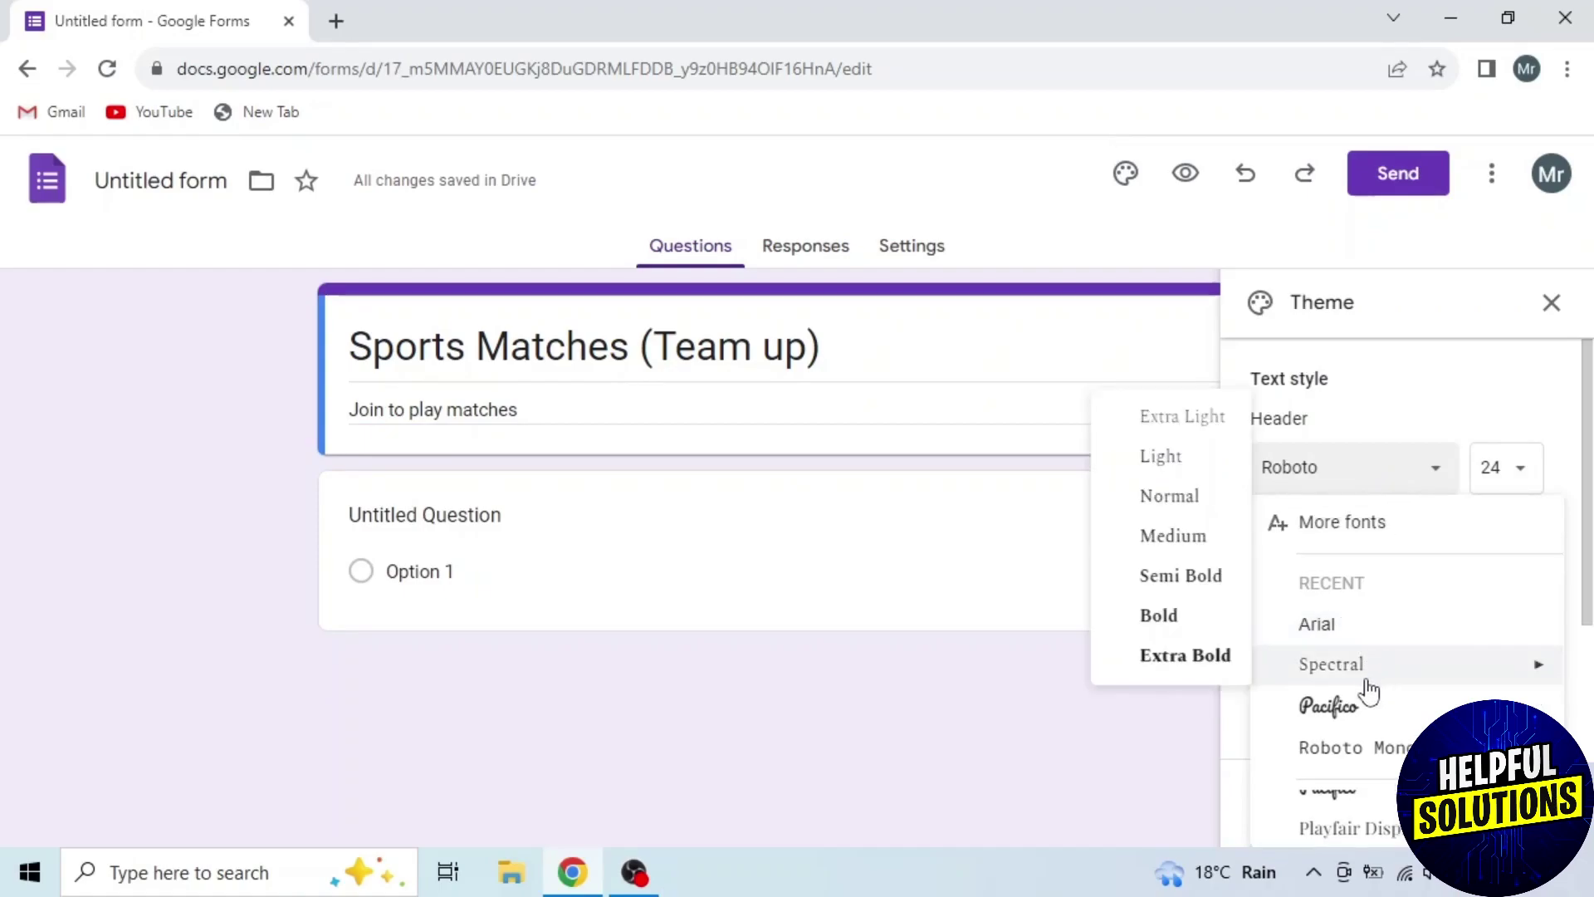
{"action": "left_click", "coordinate": [1367, 681]}
{"action": "left_click", "coordinate": [1359, 598]}
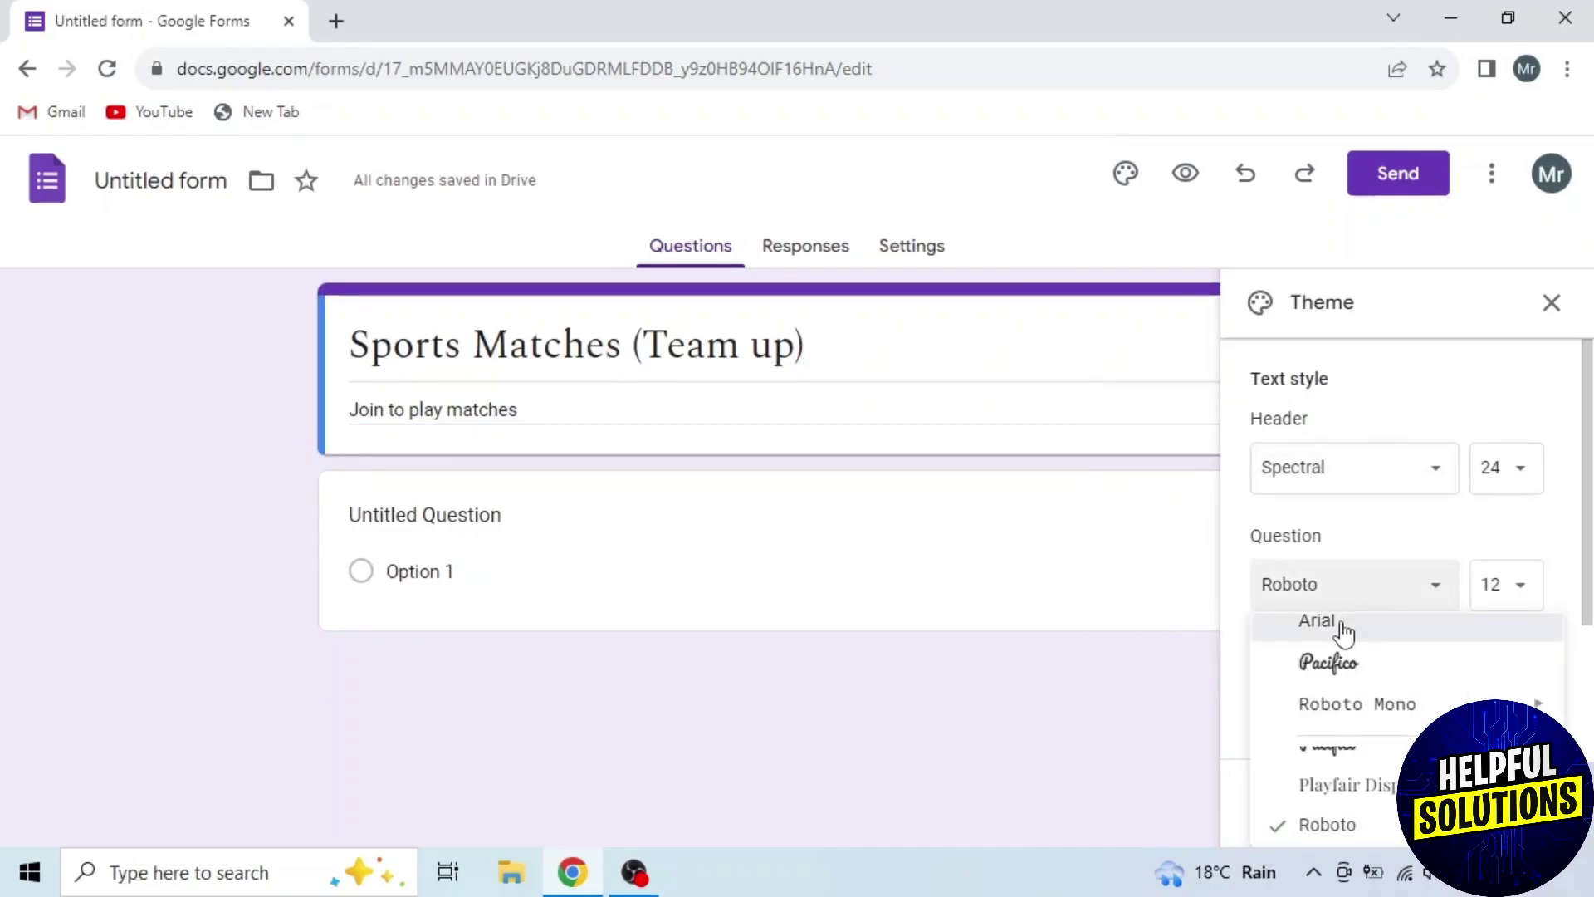
{"action": "left_click", "coordinate": [1344, 631]}
{"action": "scroll", "coordinate": [1343, 659], "scroll_direction": "down", "scroll_amount": 1}
{"action": "left_click", "coordinate": [1343, 659]}
{"action": "scroll", "coordinate": [1349, 638], "scroll_direction": "up", "scroll_amount": 2}
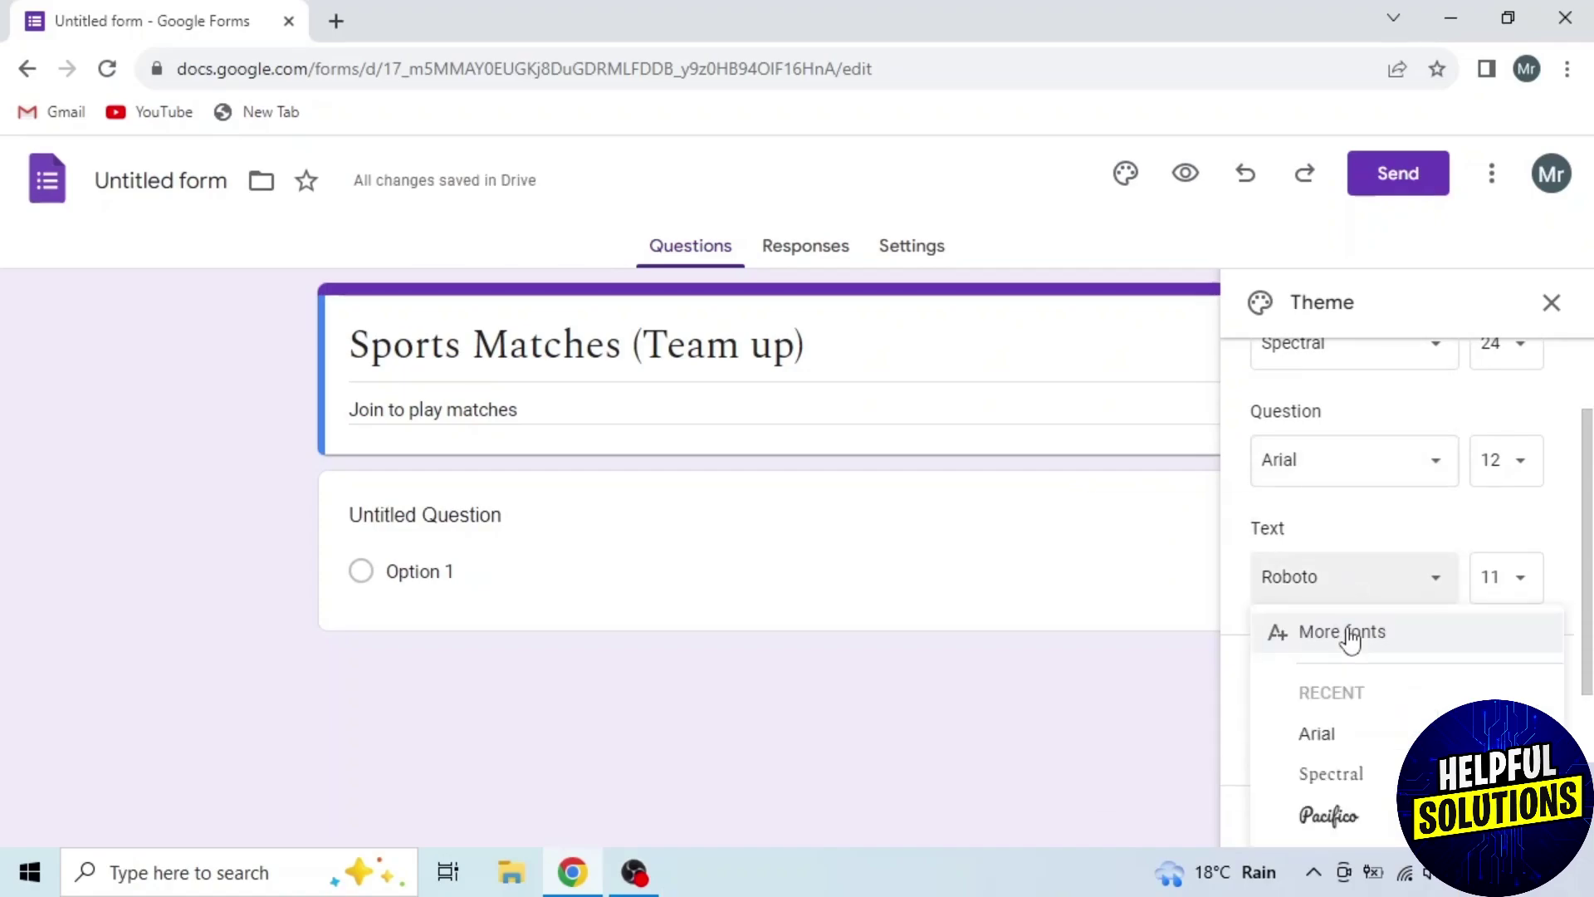
{"action": "left_click", "coordinate": [1354, 732]}
{"action": "scroll", "coordinate": [1354, 669], "scroll_direction": "down", "scroll_amount": 2}
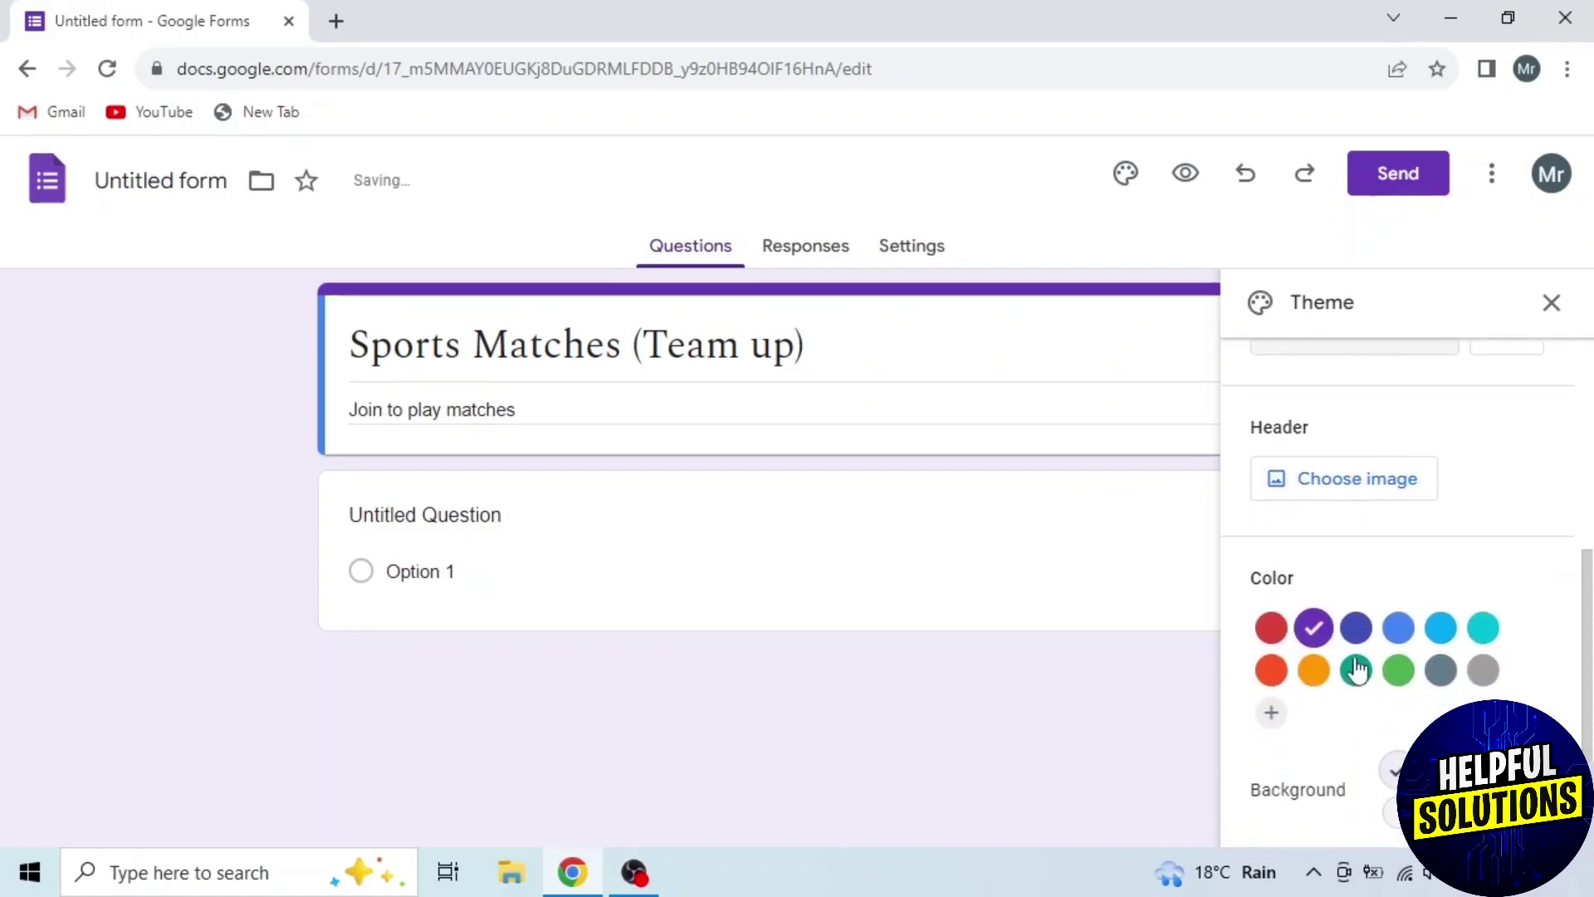
Step: Insert the basketball theme image as the form header and close the Theme panel
{"action": "left_click", "coordinate": [1361, 479]}
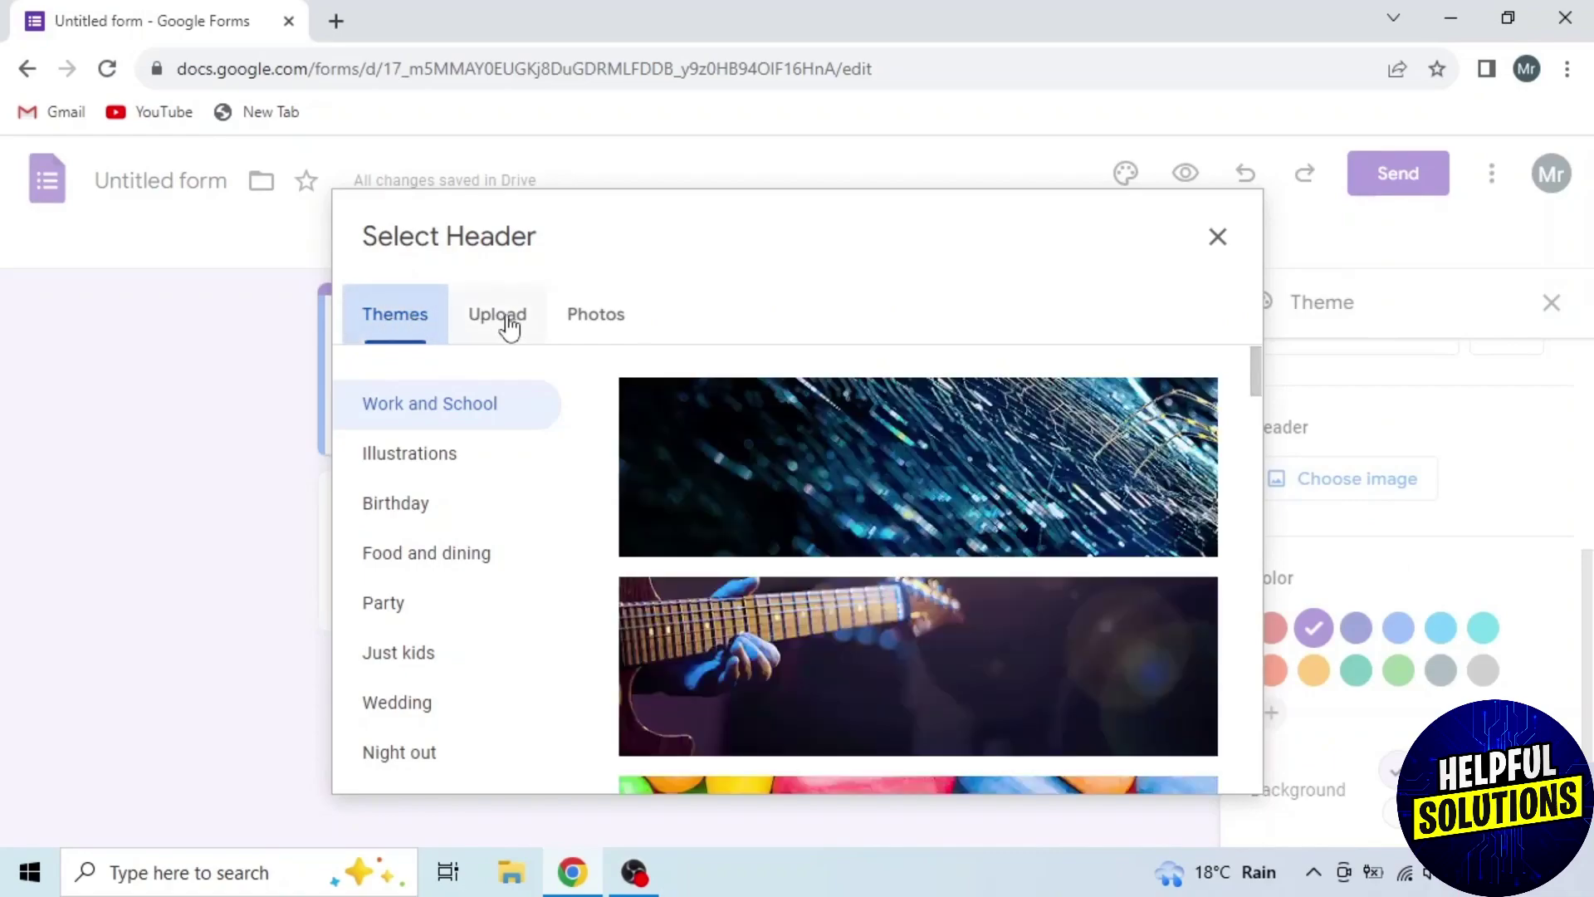
{"action": "left_click", "coordinate": [513, 326]}
{"action": "left_click", "coordinate": [636, 327]}
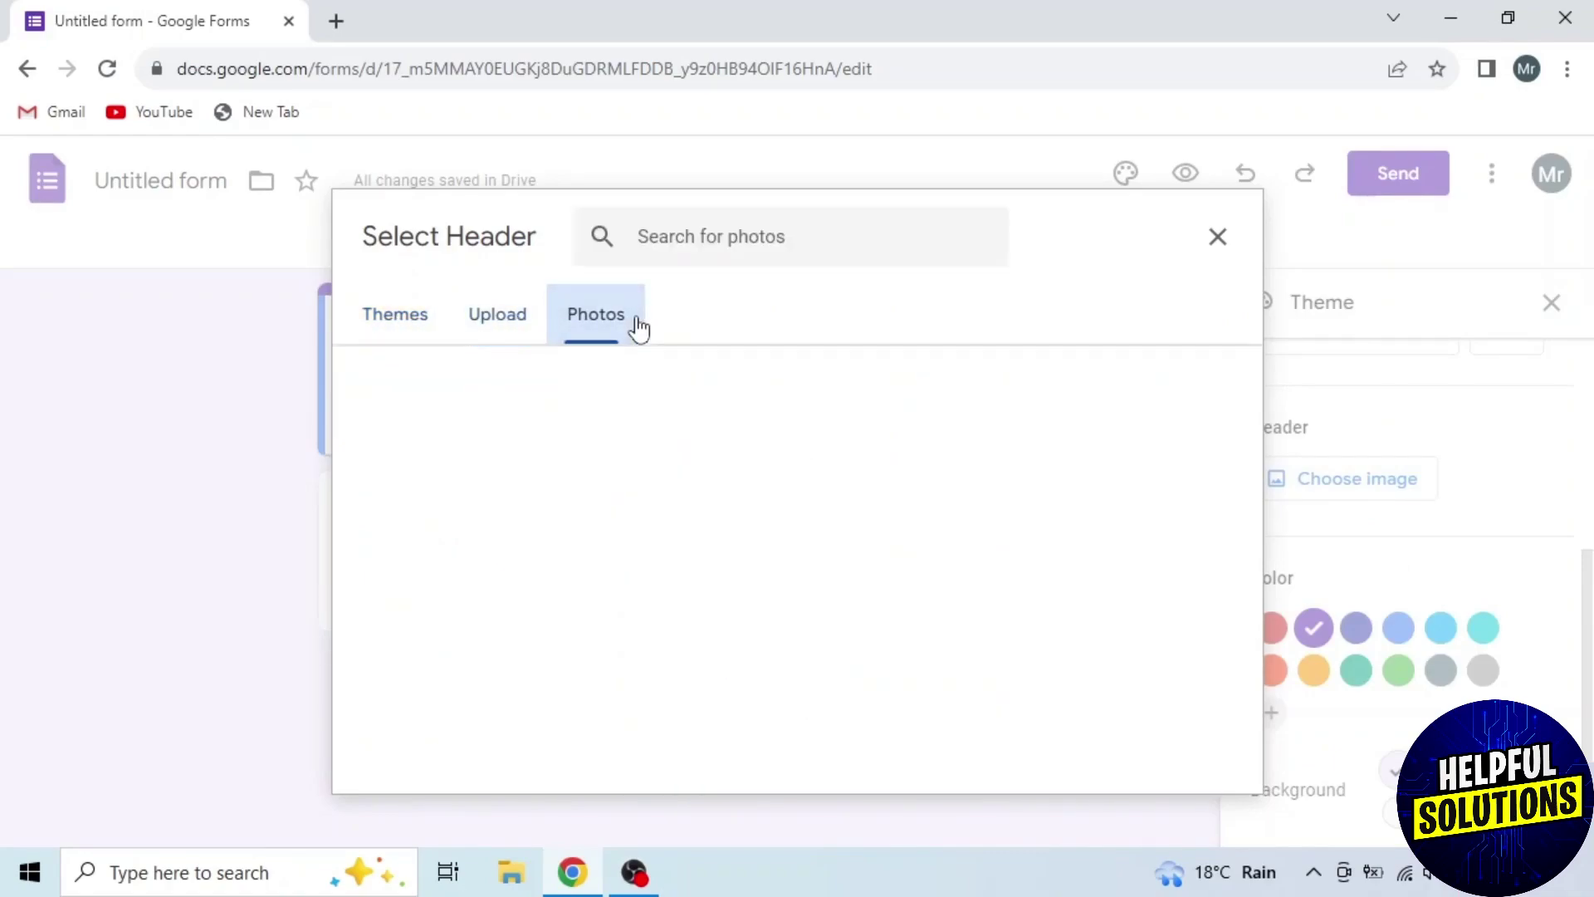
{"action": "left_click", "coordinate": [423, 329]}
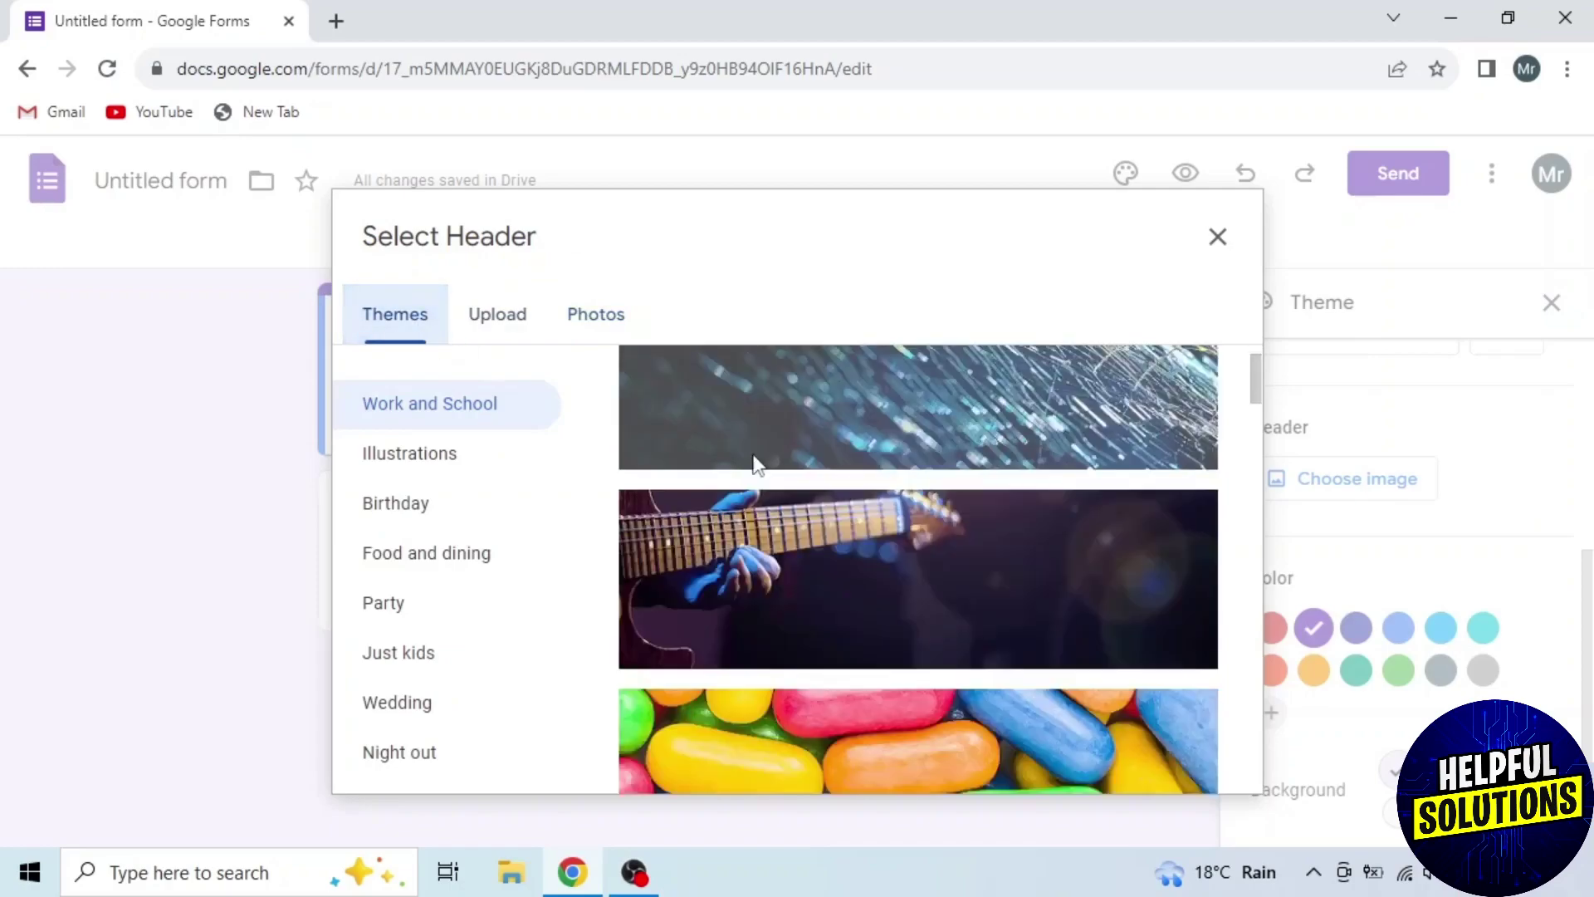
{"action": "scroll", "coordinate": [785, 523], "scroll_direction": "down", "scroll_amount": 5}
{"action": "left_click", "coordinate": [839, 559]}
{"action": "left_click", "coordinate": [1188, 755]}
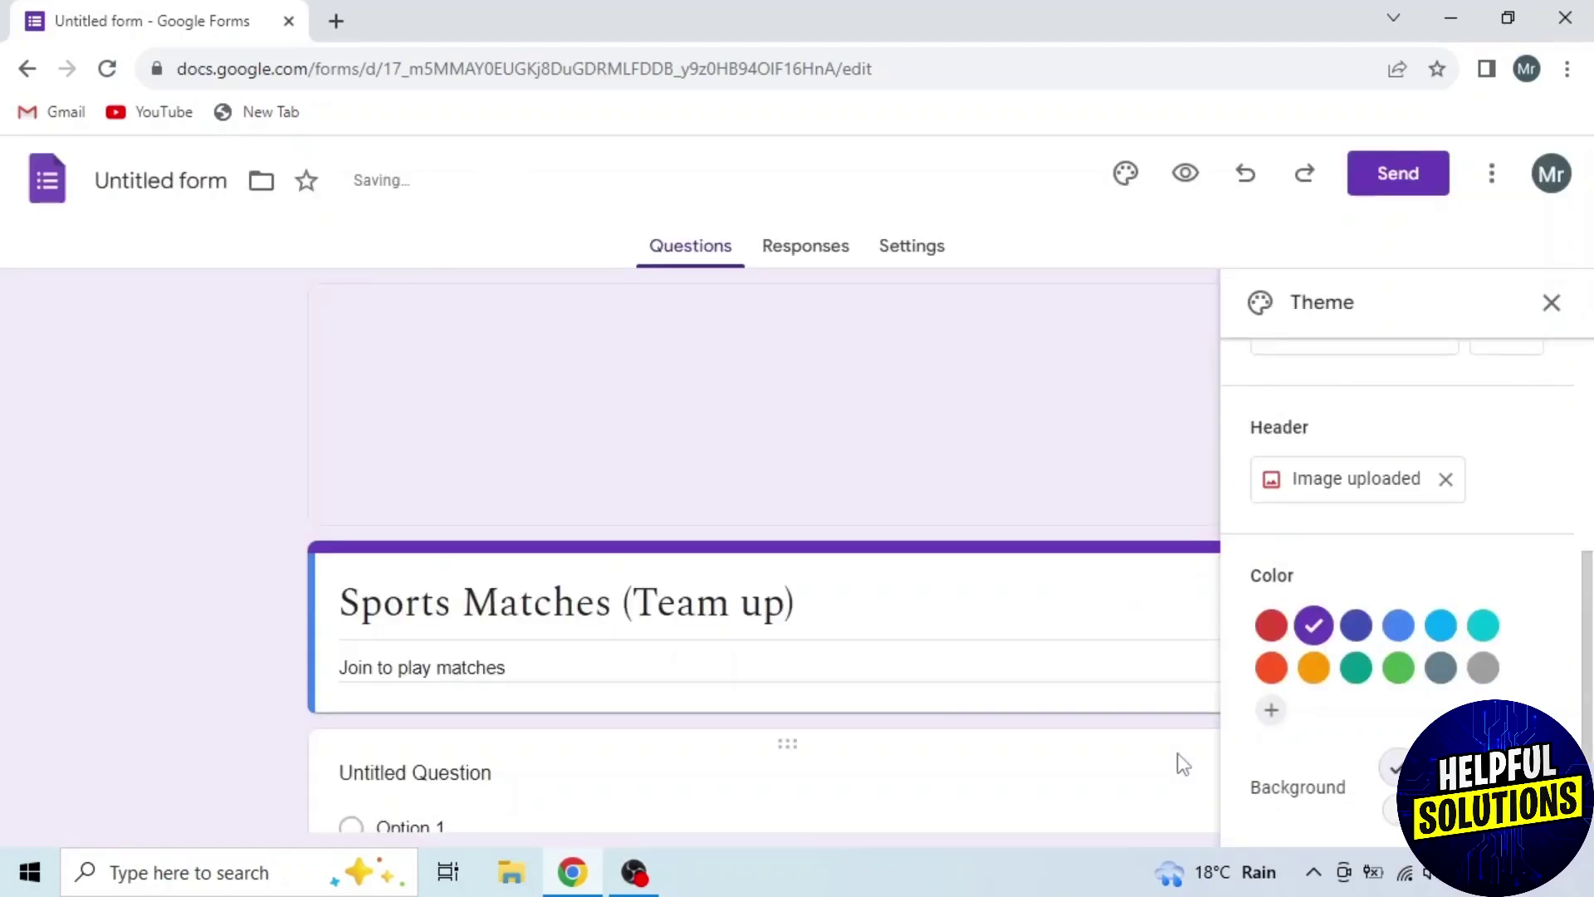
{"action": "left_click", "coordinate": [1551, 303]}
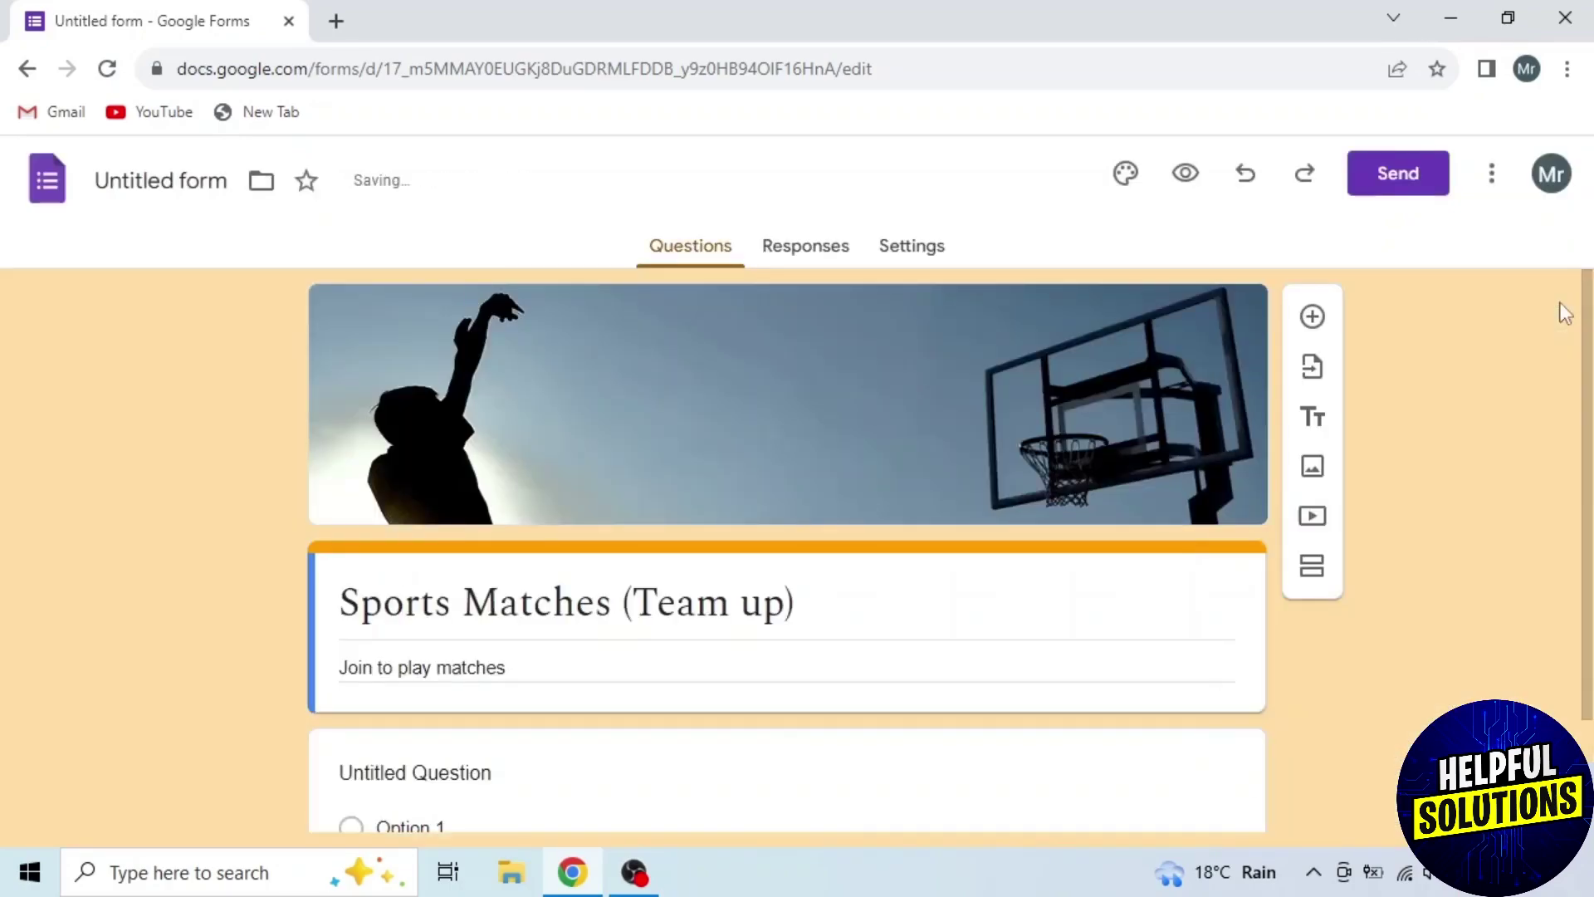
Step: Set Collect email addresses to Responder input in the Responses settings
{"action": "left_click", "coordinate": [906, 248]}
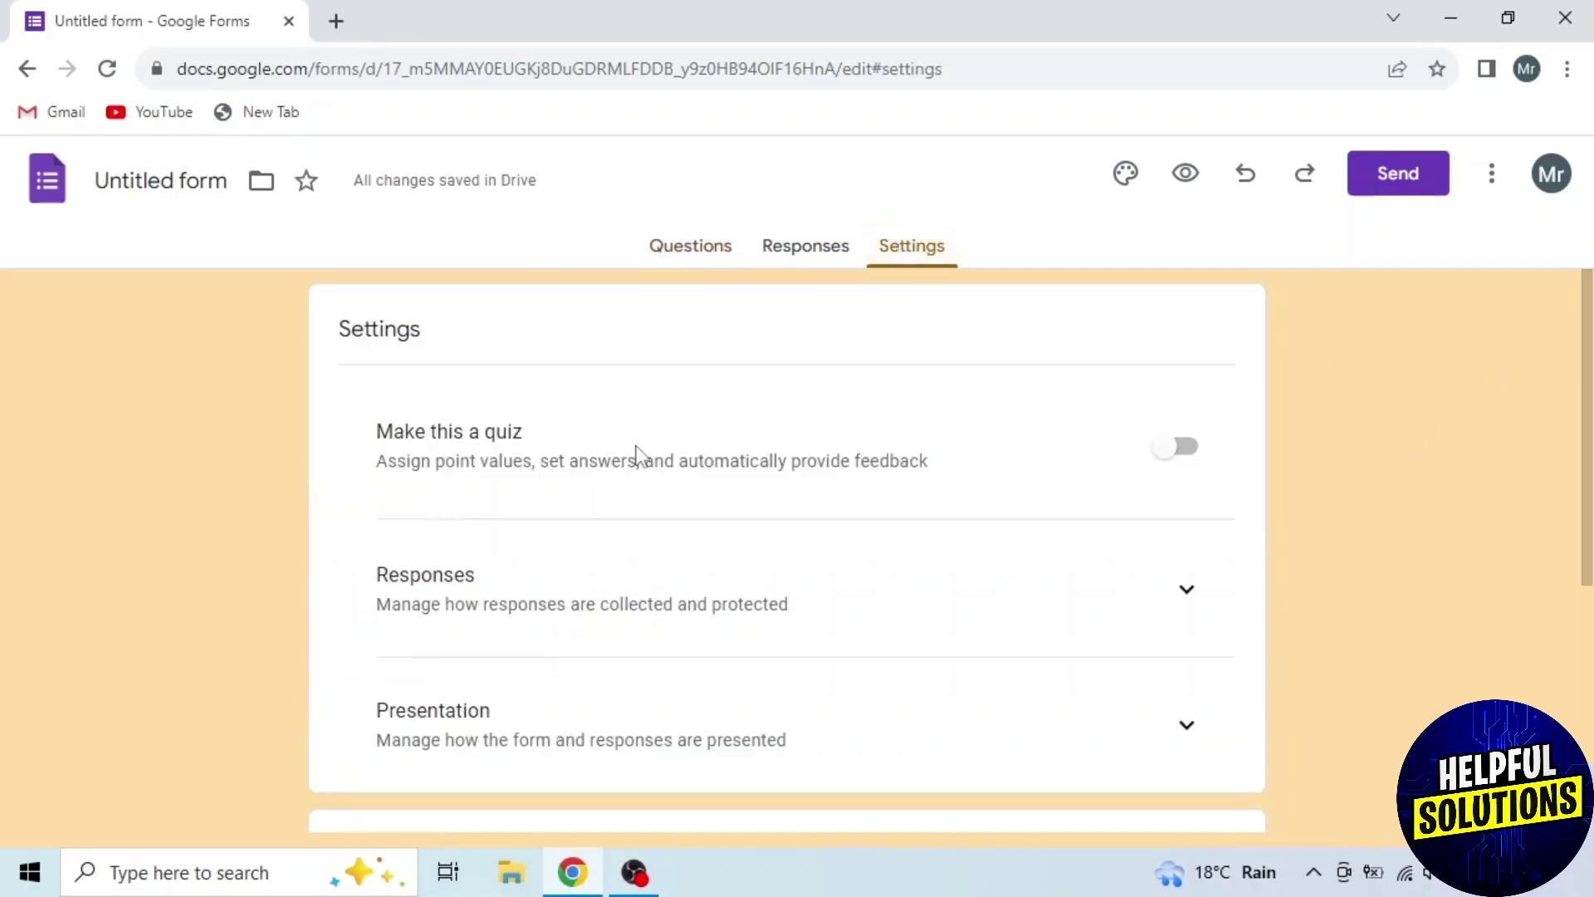
{"action": "left_click", "coordinate": [1184, 595]}
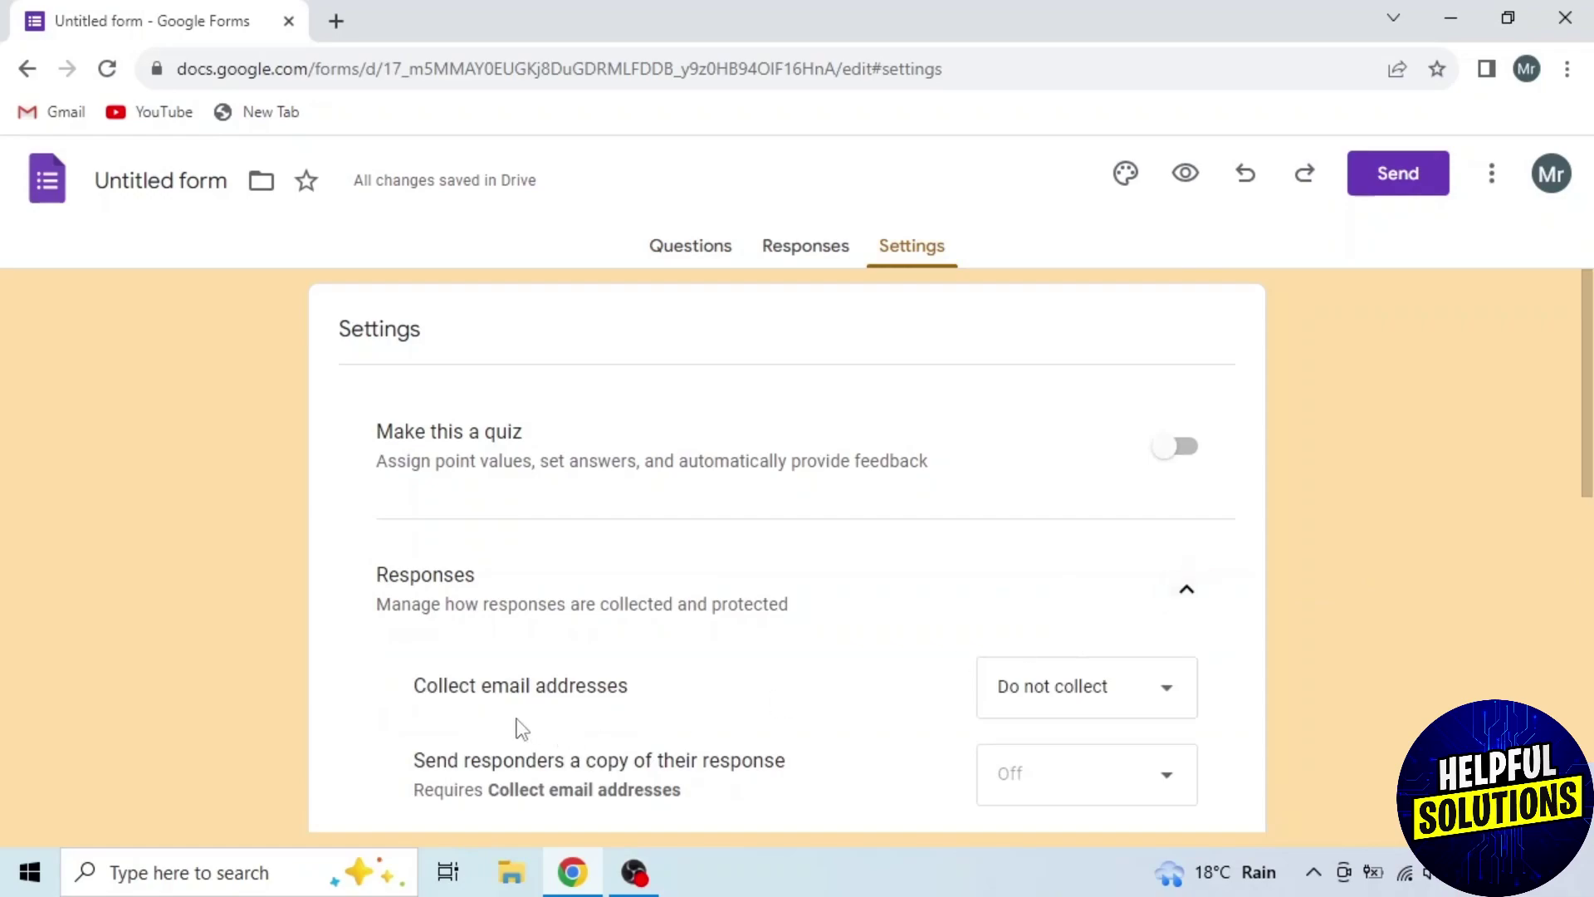
{"action": "left_click", "coordinate": [1050, 696]}
{"action": "left_click", "coordinate": [1046, 790]}
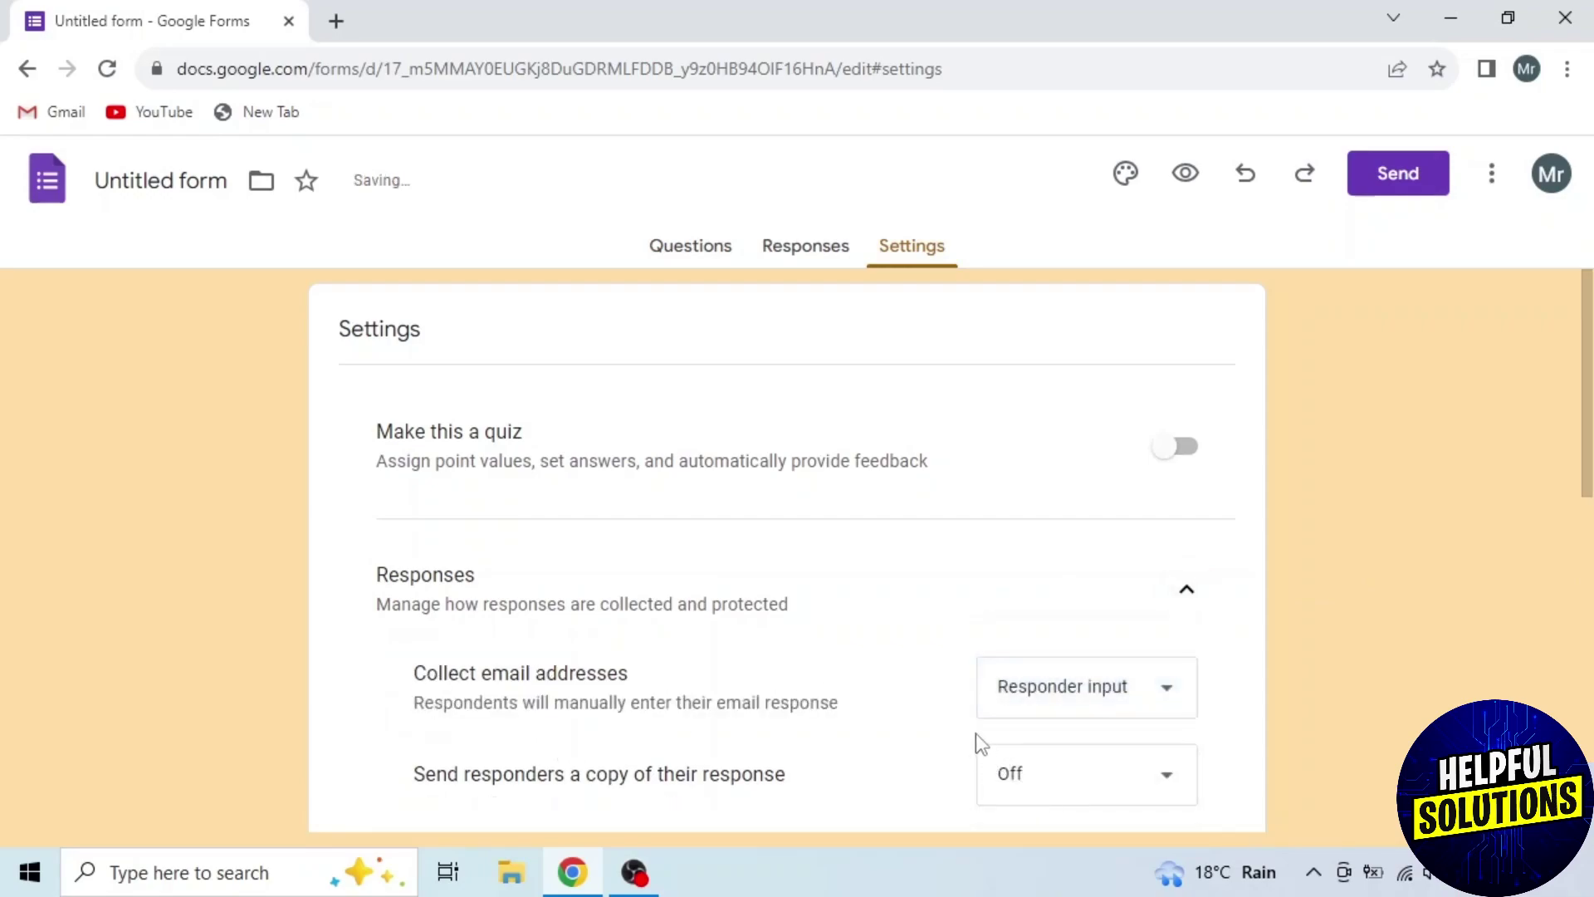
Step: Make the first question a required short-answer question titled 'First name'
{"action": "left_click", "coordinate": [688, 255]}
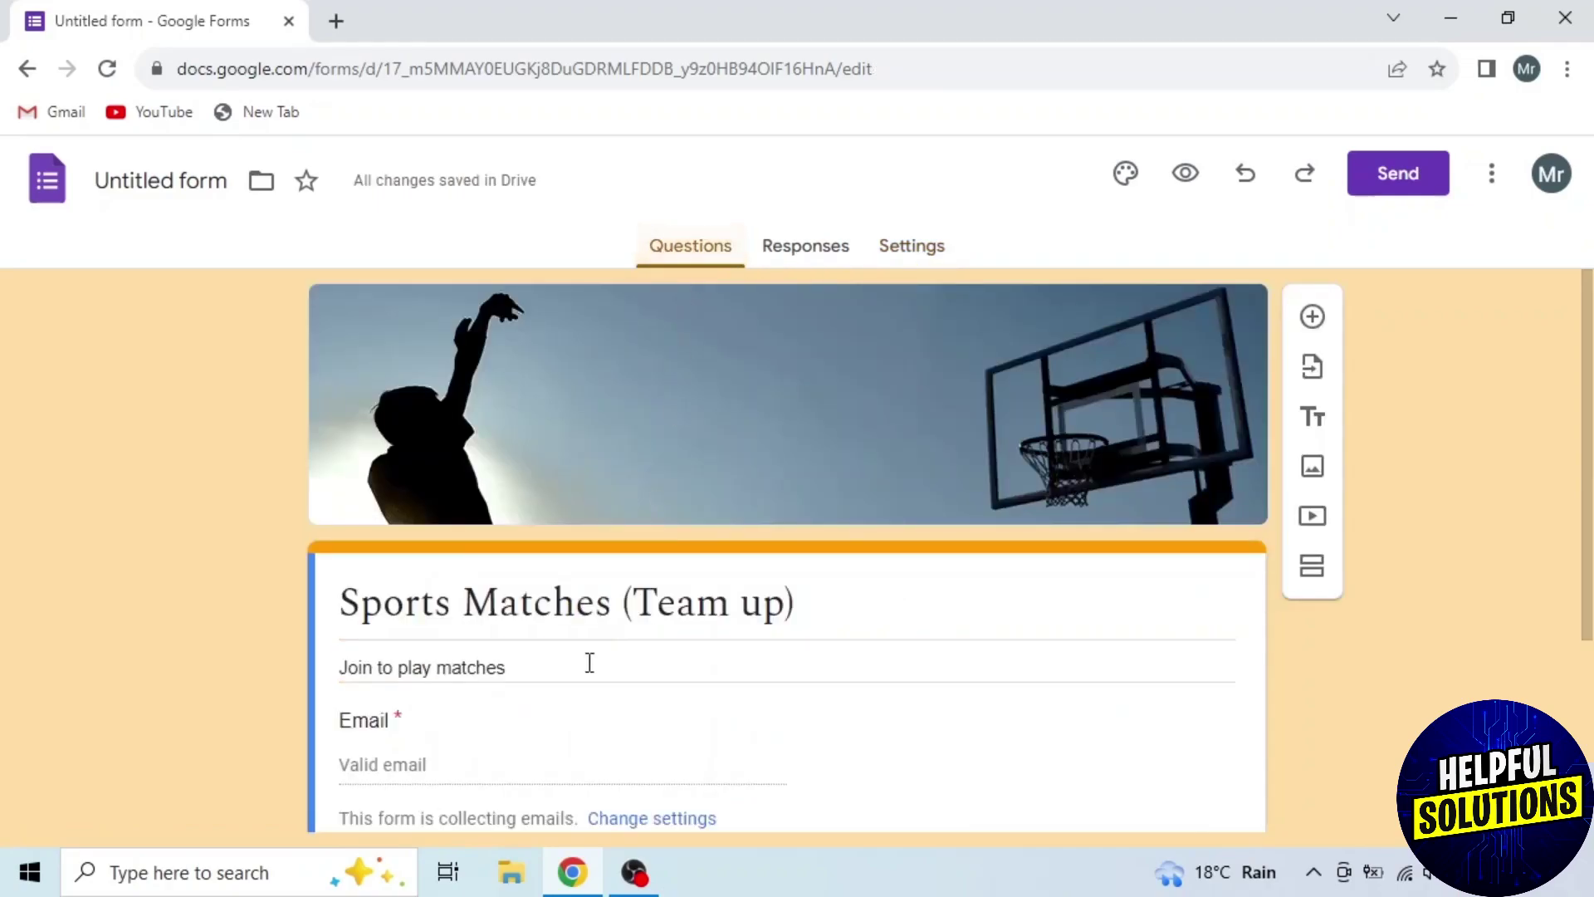
{"action": "scroll", "coordinate": [408, 731], "scroll_direction": "down", "scroll_amount": 3}
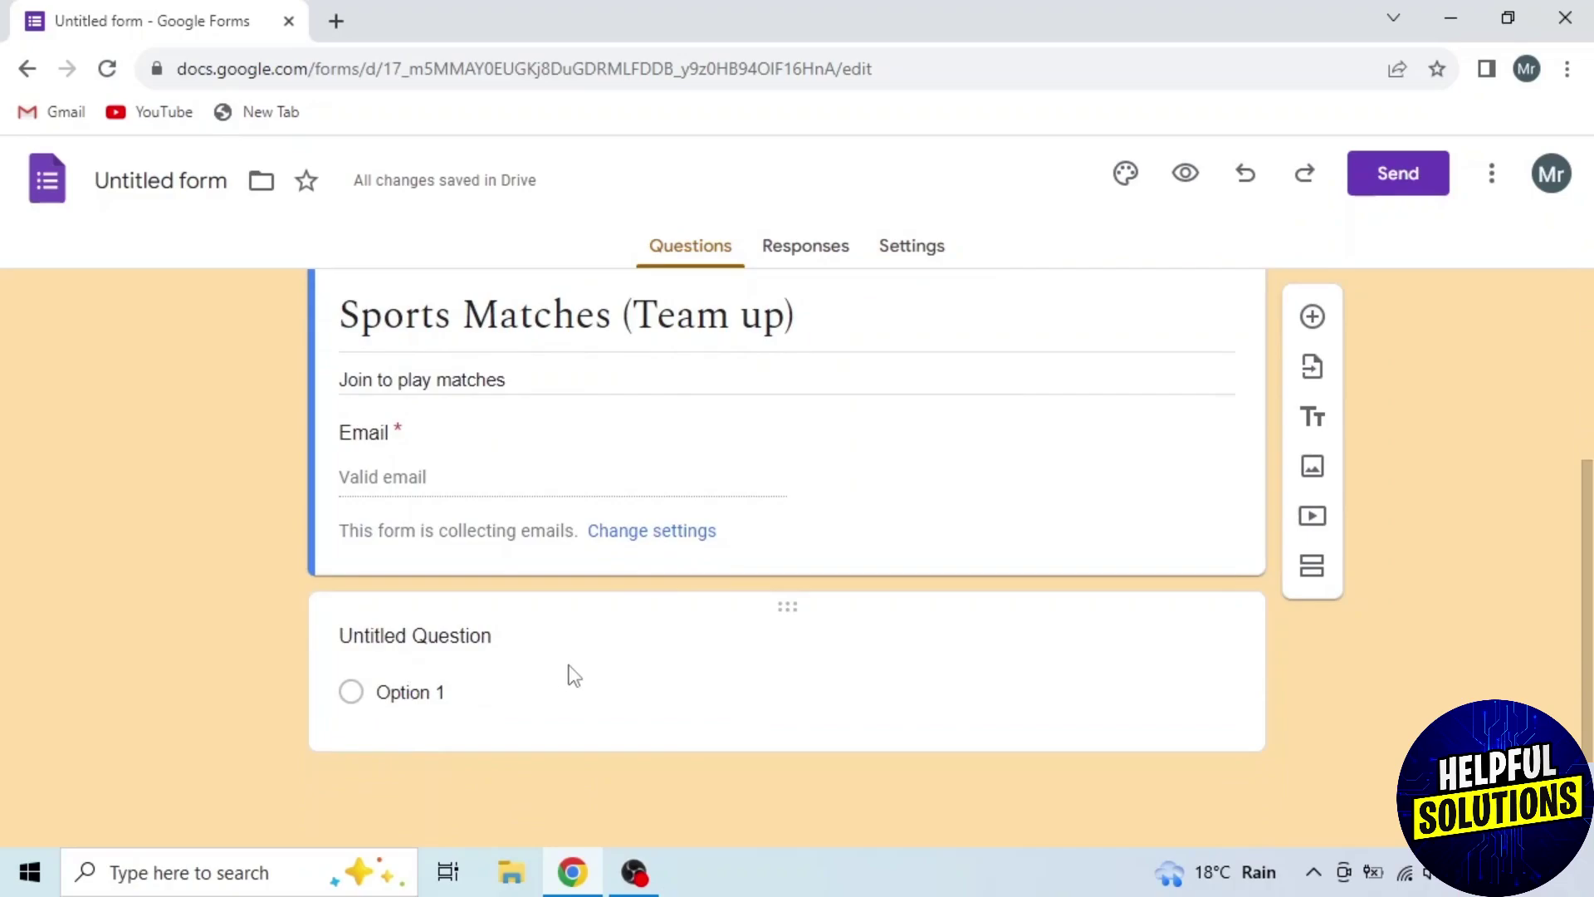
{"action": "left_click", "coordinate": [801, 684]}
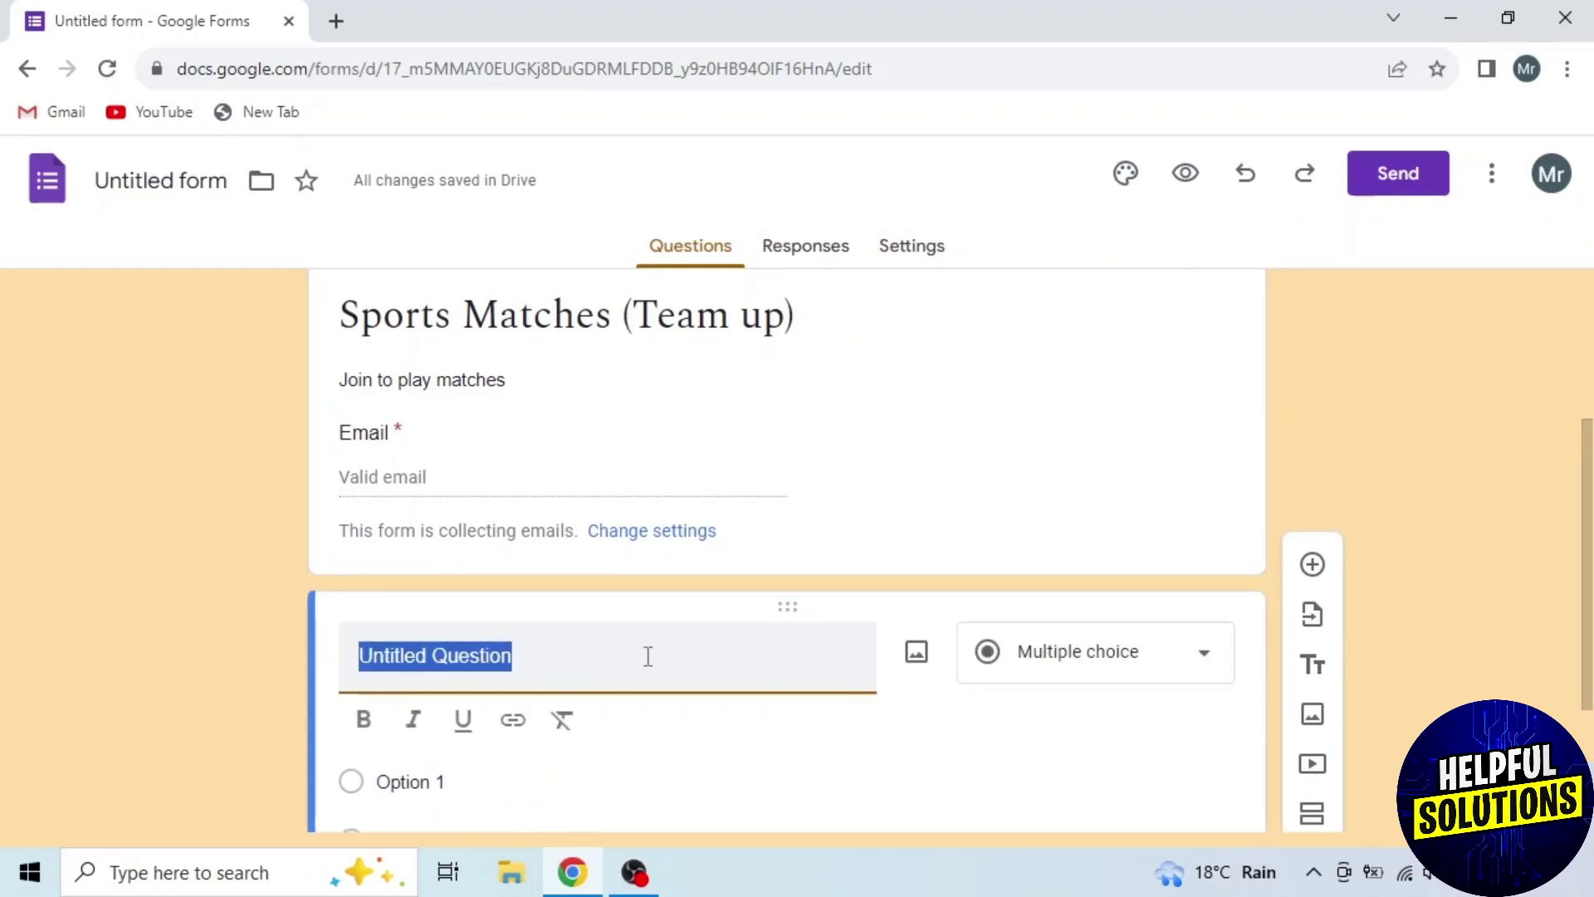
{"action": "type", "text": "First name"}
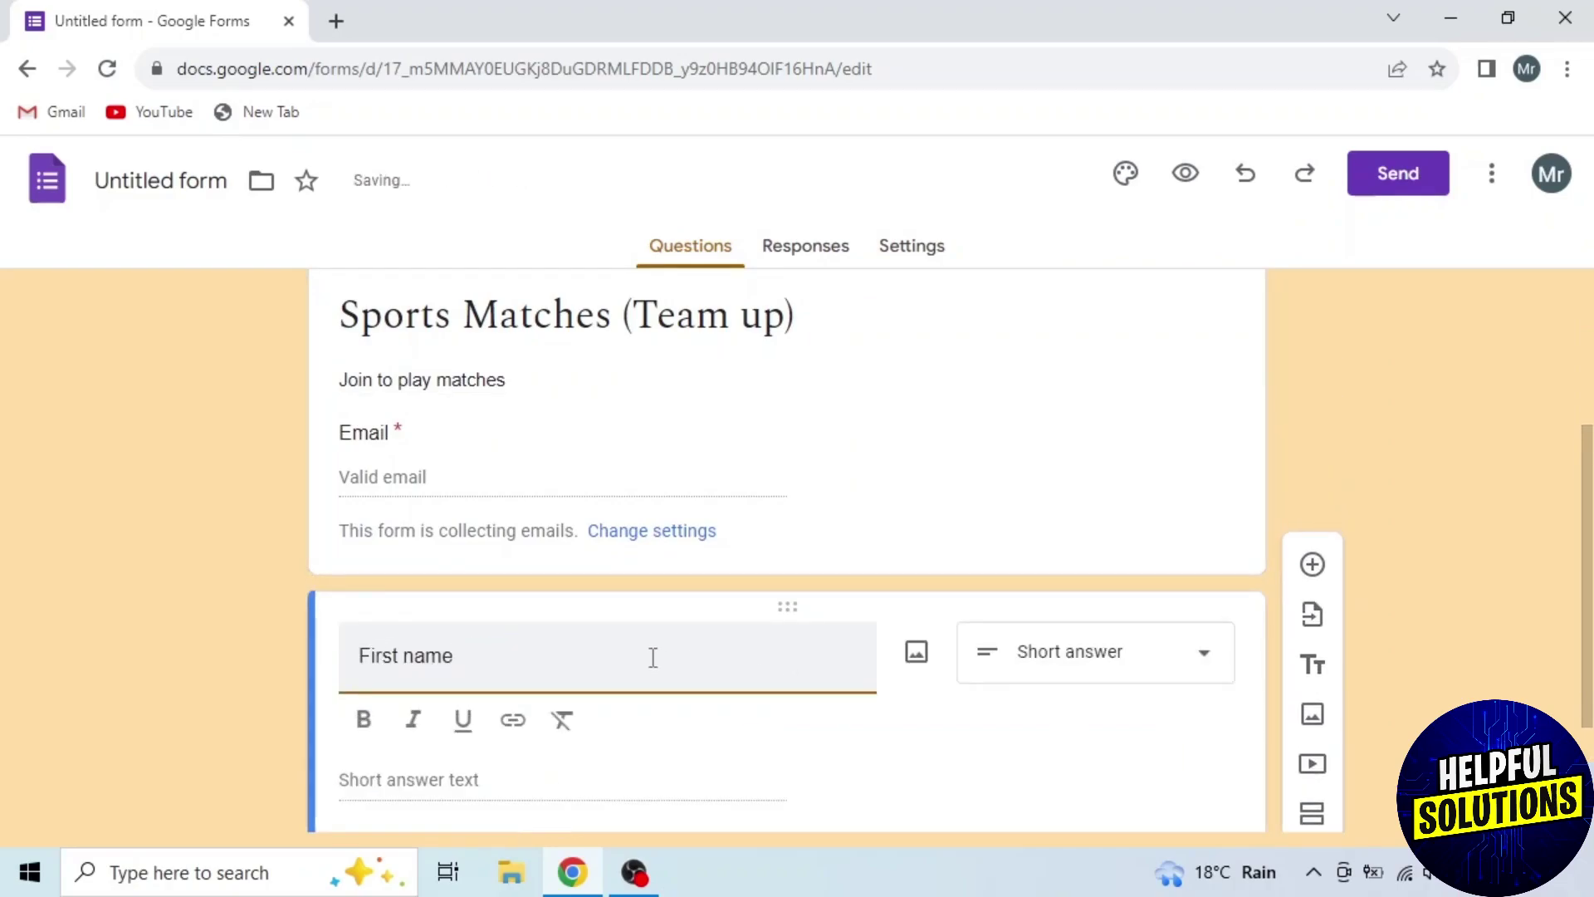
{"action": "left_click", "coordinate": [1040, 678]}
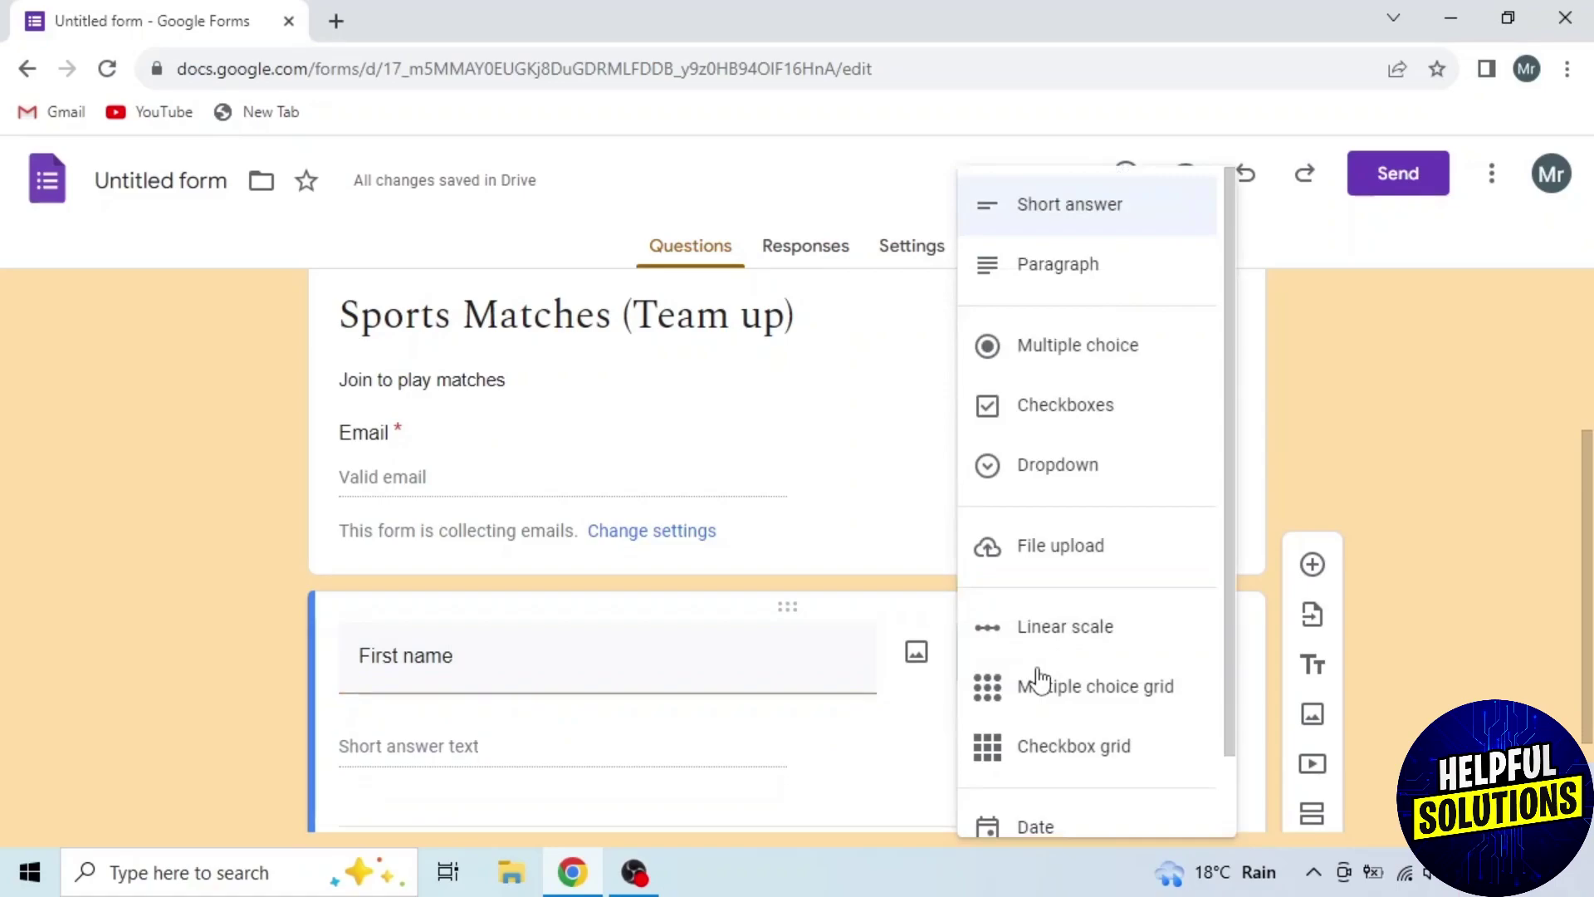
{"action": "left_click", "coordinate": [1057, 218]}
{"action": "scroll", "coordinate": [1033, 772], "scroll_direction": "down", "scroll_amount": 1}
{"action": "left_click", "coordinate": [1153, 727]}
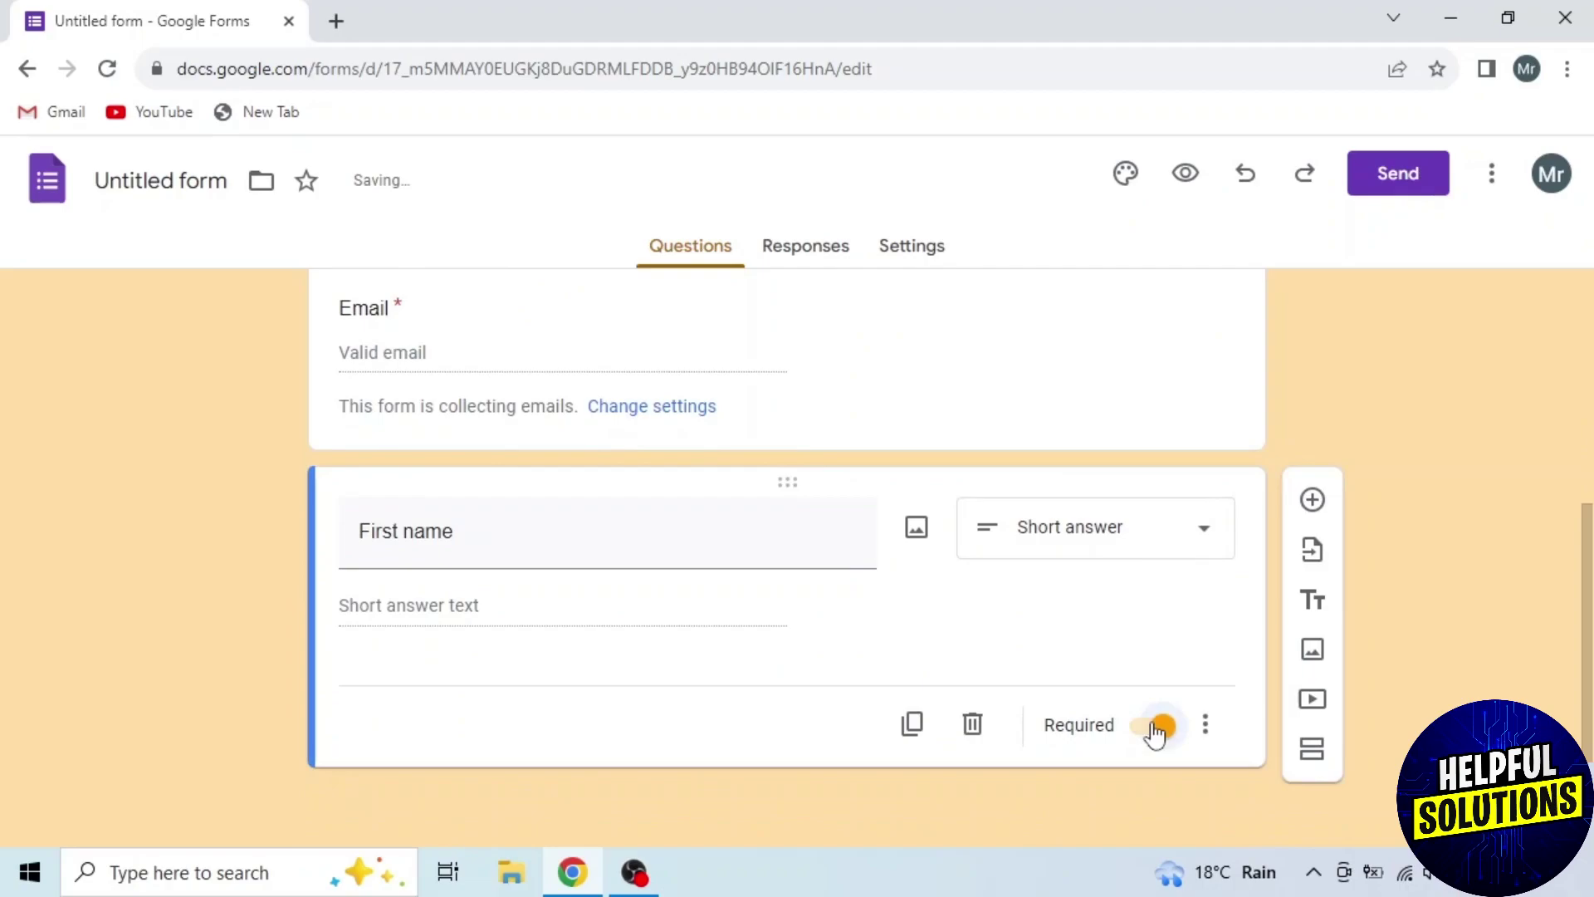
Step: Add a 'Last name' question after First name, then a 'Phone Number' question below it
{"action": "left_click", "coordinate": [1313, 500]}
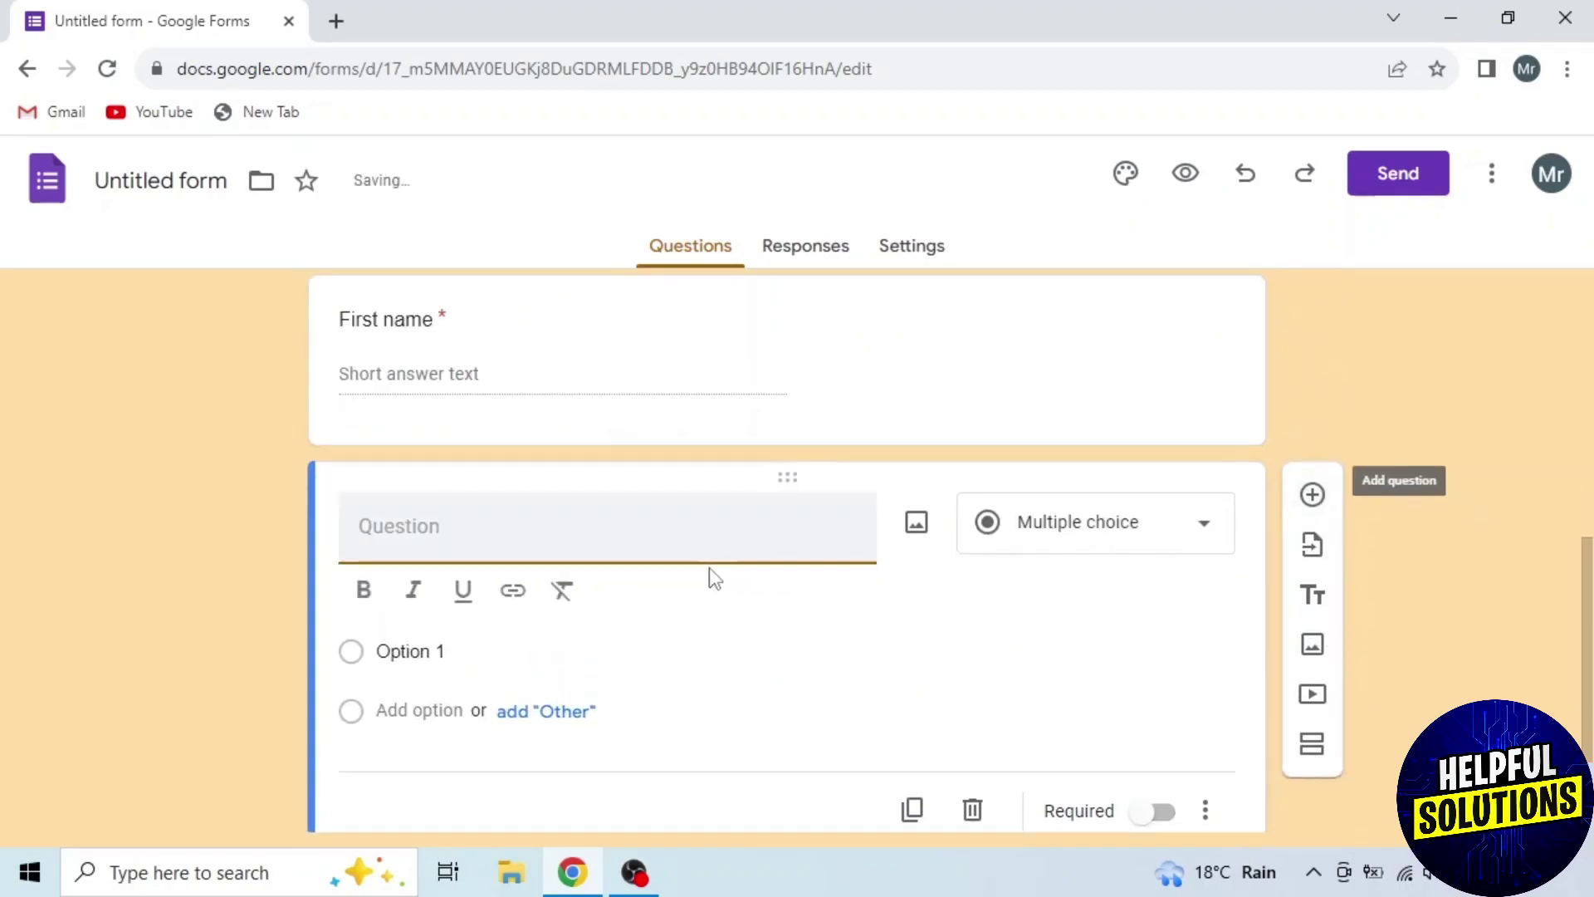
{"action": "type", "text": "Las"}
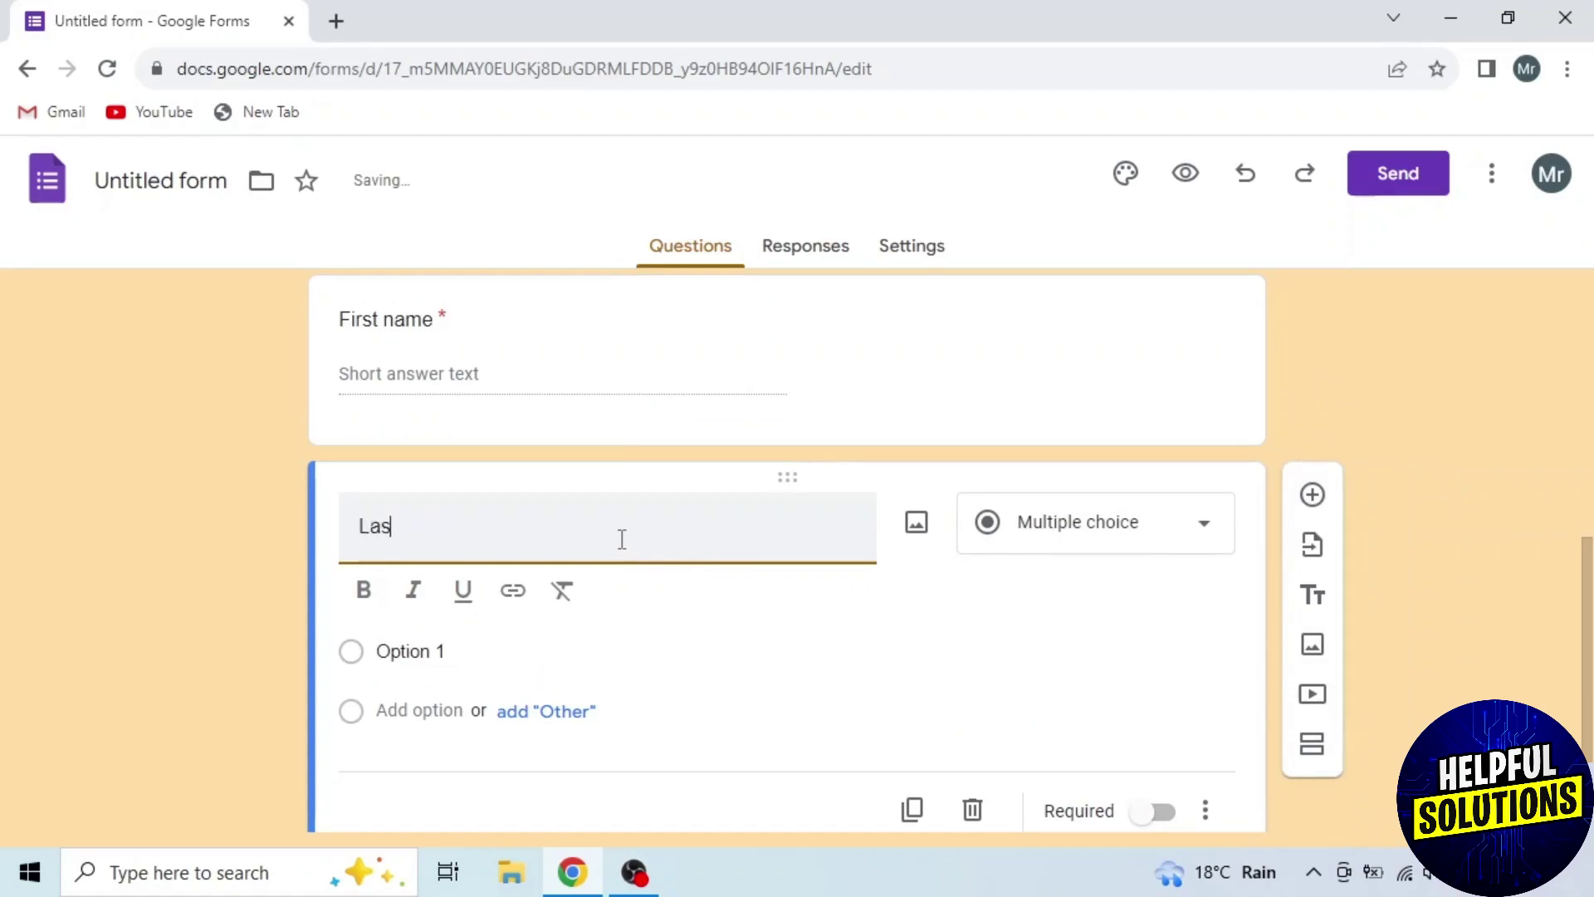
{"action": "type", "text": "t name"}
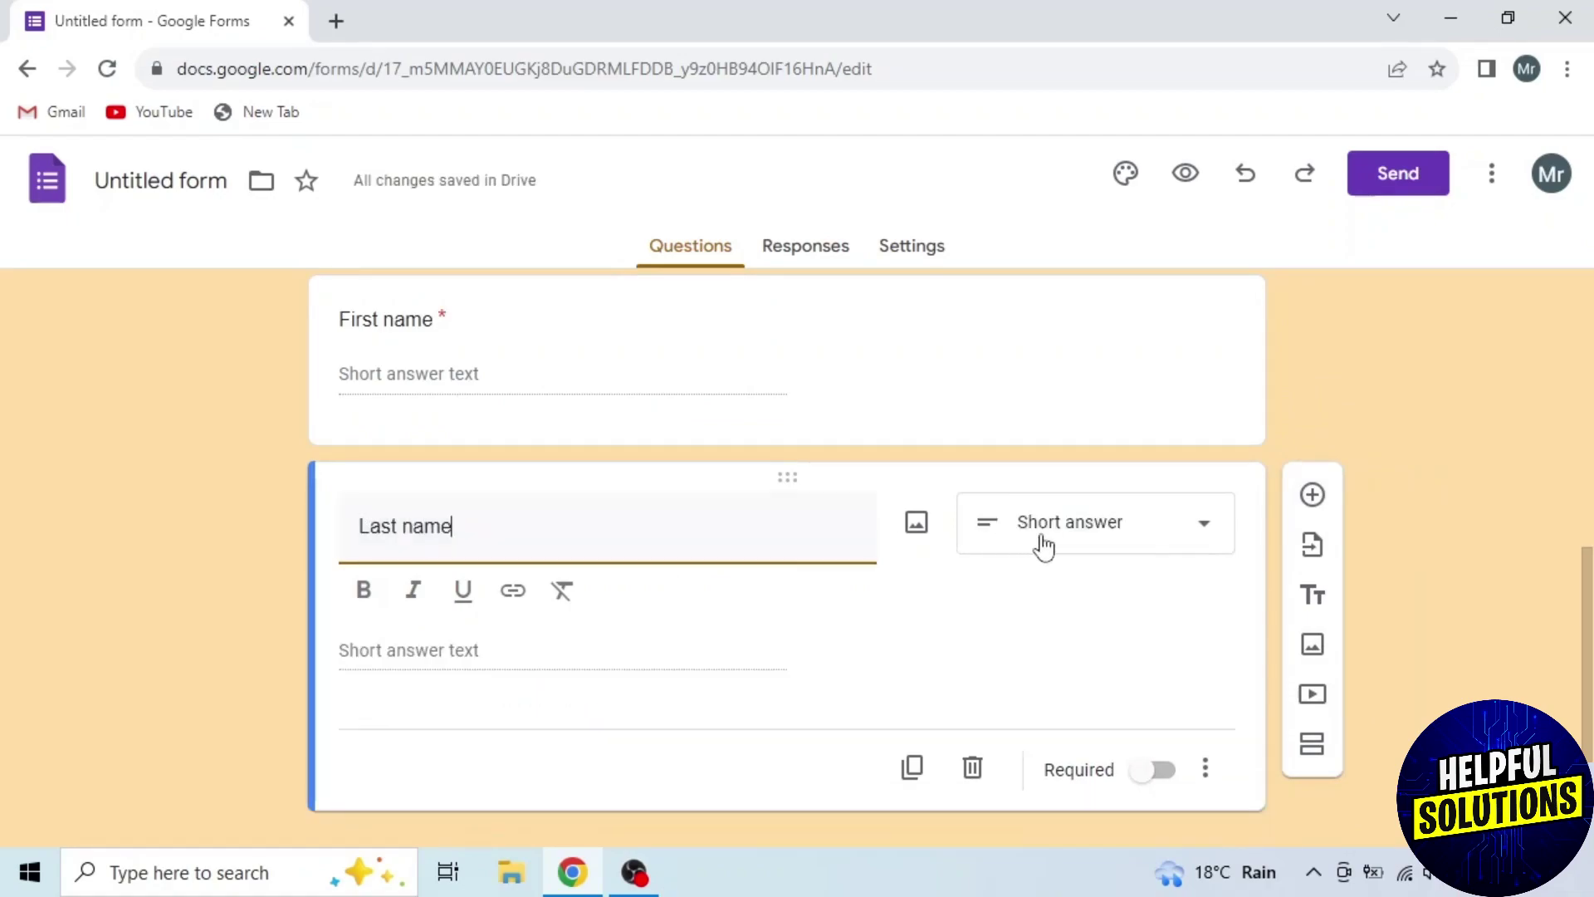
{"action": "left_click", "coordinate": [1051, 546]}
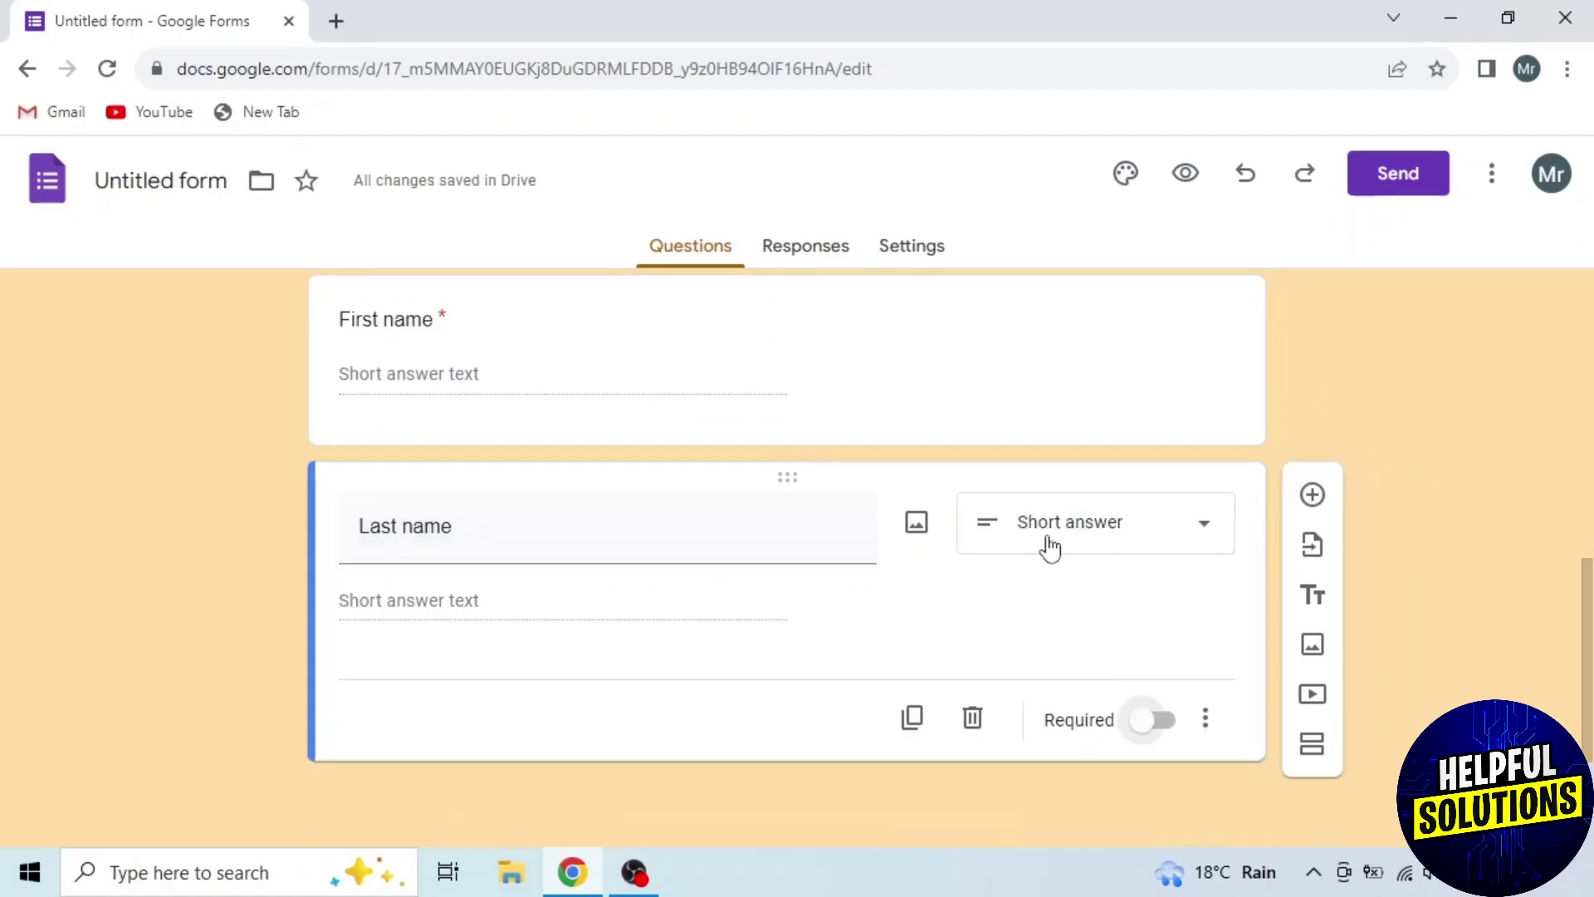
{"action": "left_click", "coordinate": [1313, 494]}
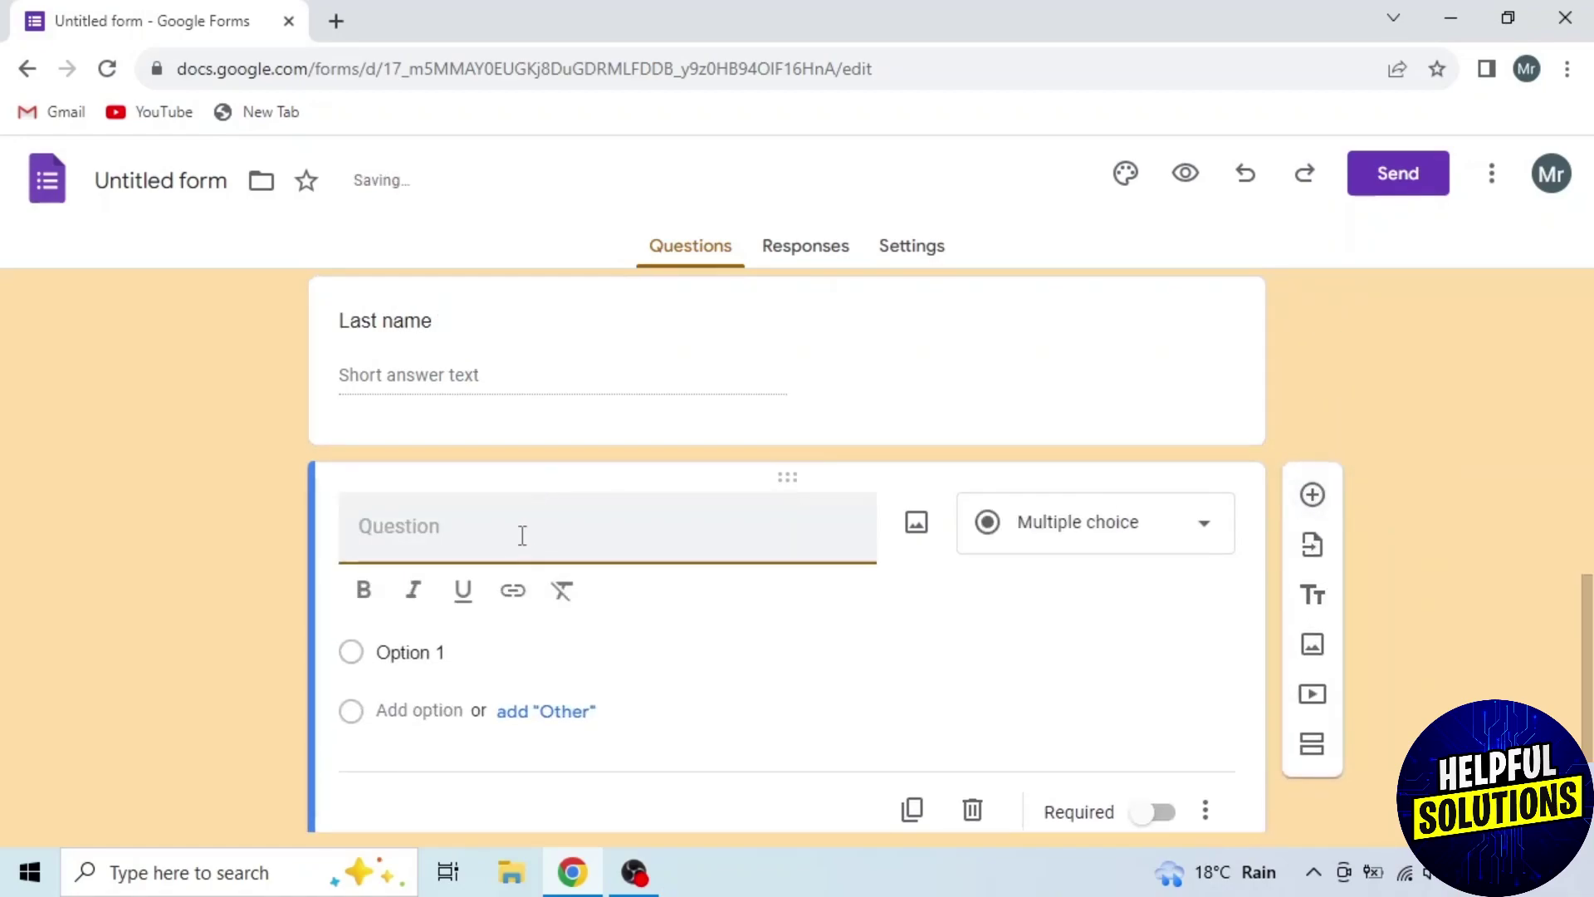
{"action": "type", "text": "Phone Nu"}
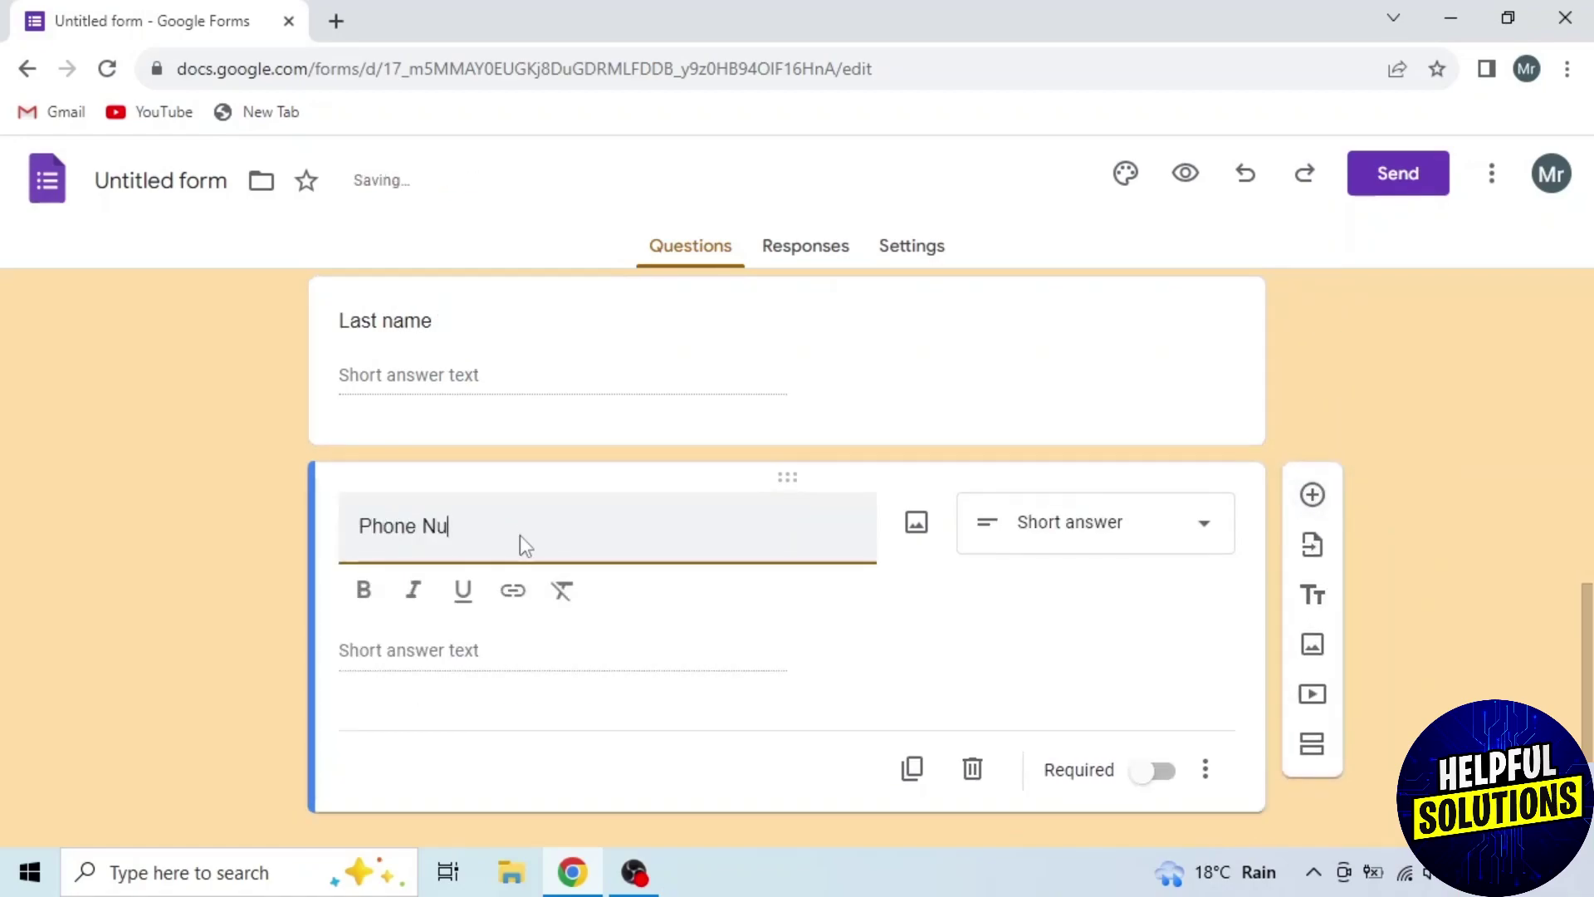
{"action": "type", "text": "mber"}
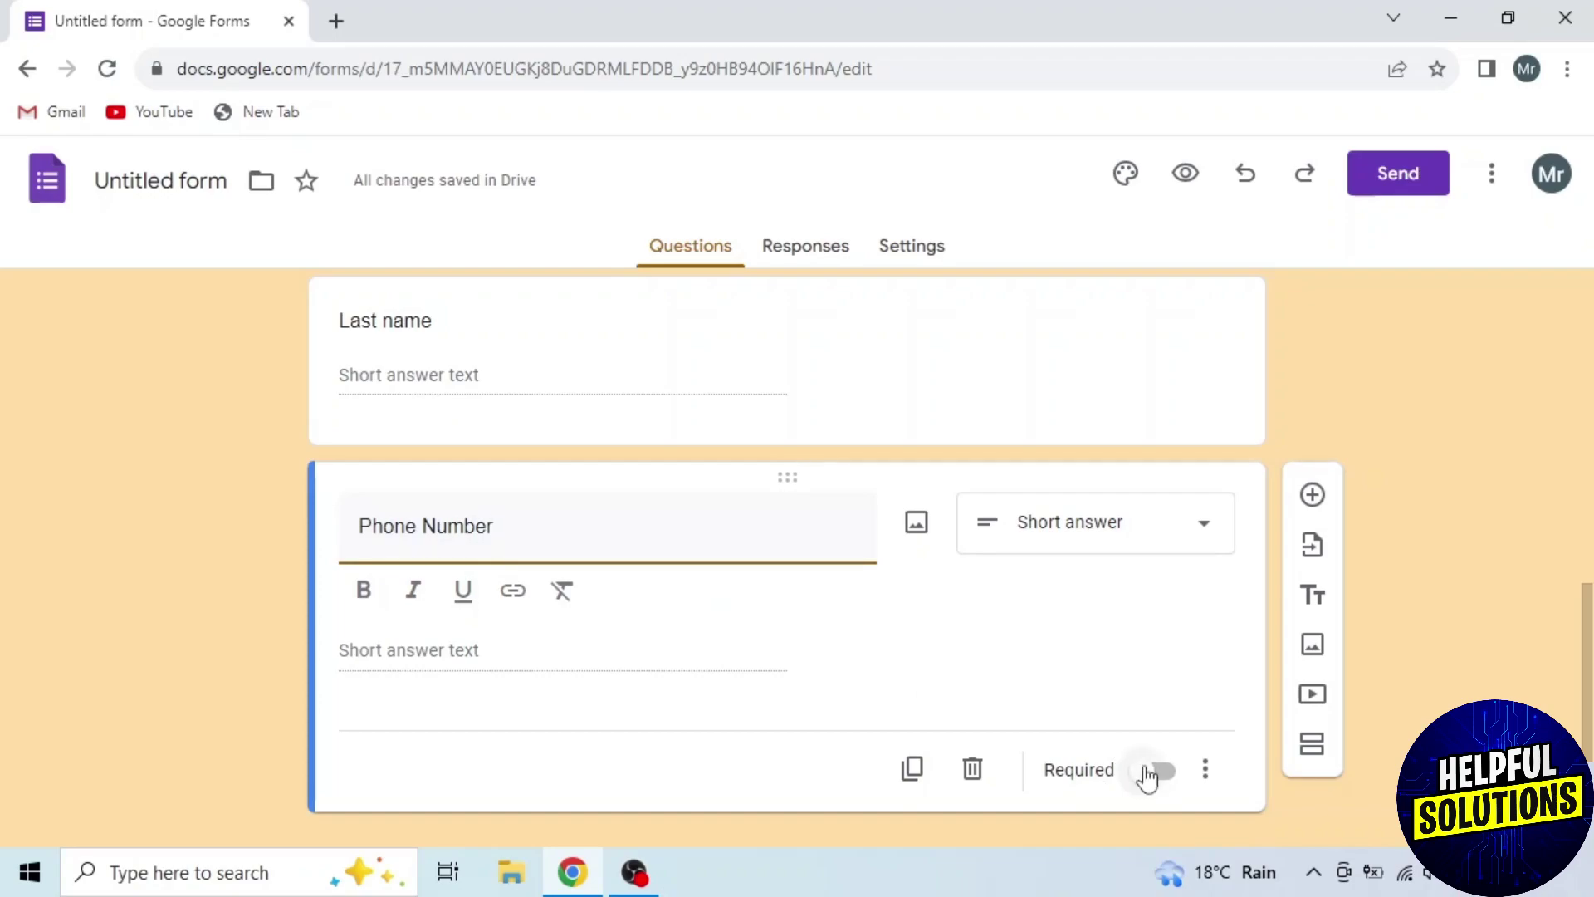
Step: Search the marketplace for 'form notifications' and install Google's Form Notifications add-on
{"action": "left_click", "coordinate": [1490, 178]}
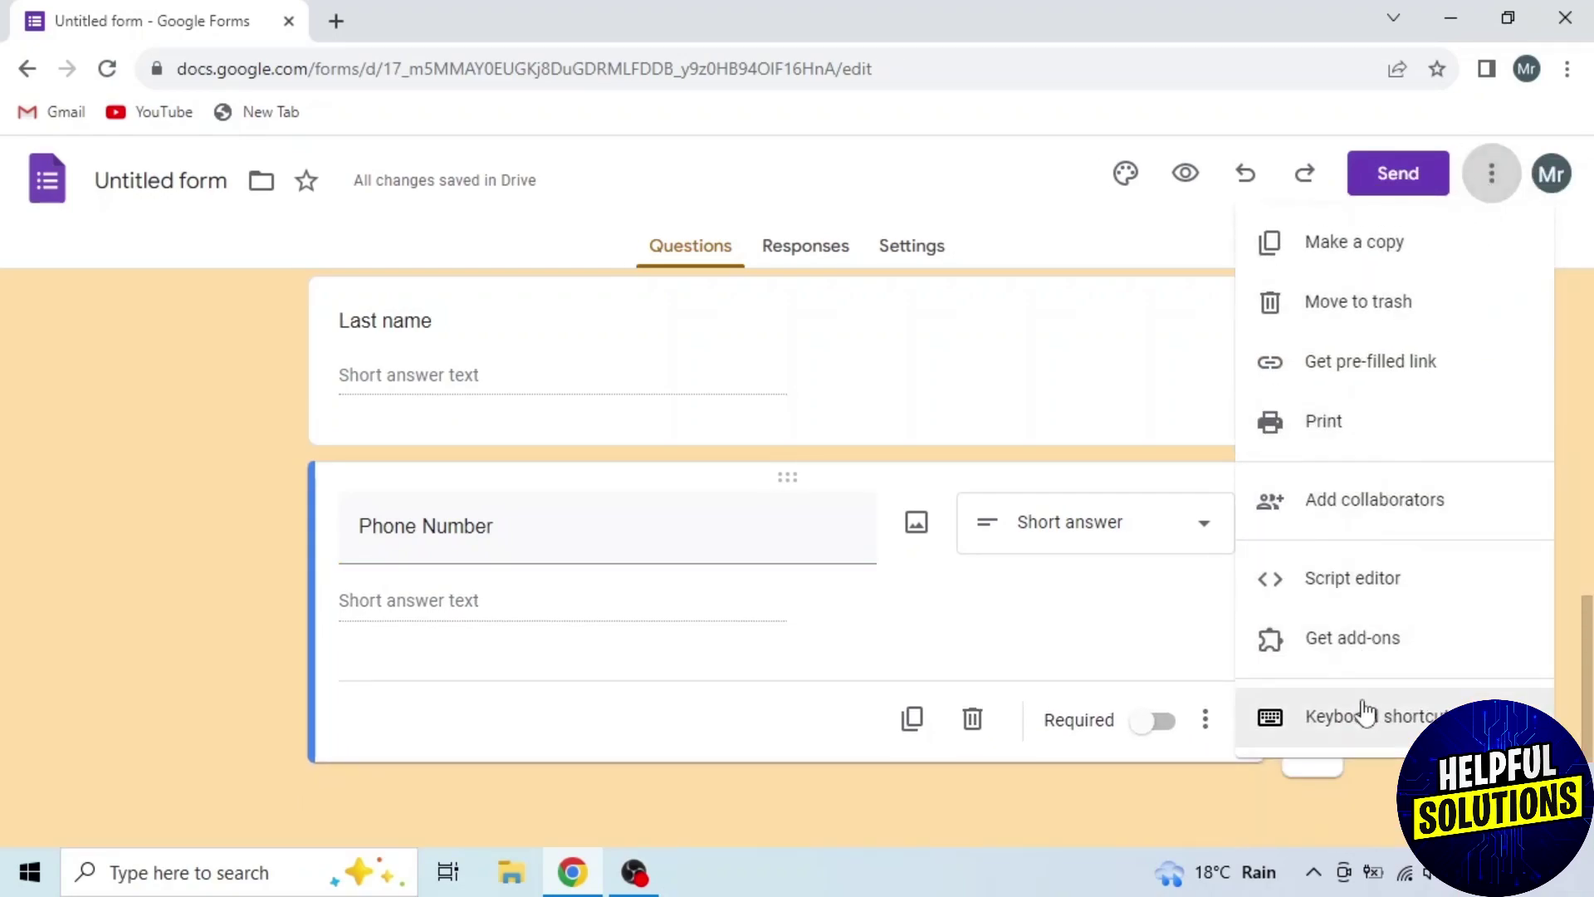
{"action": "left_click", "coordinate": [1362, 664]}
{"action": "left_click", "coordinate": [925, 243]}
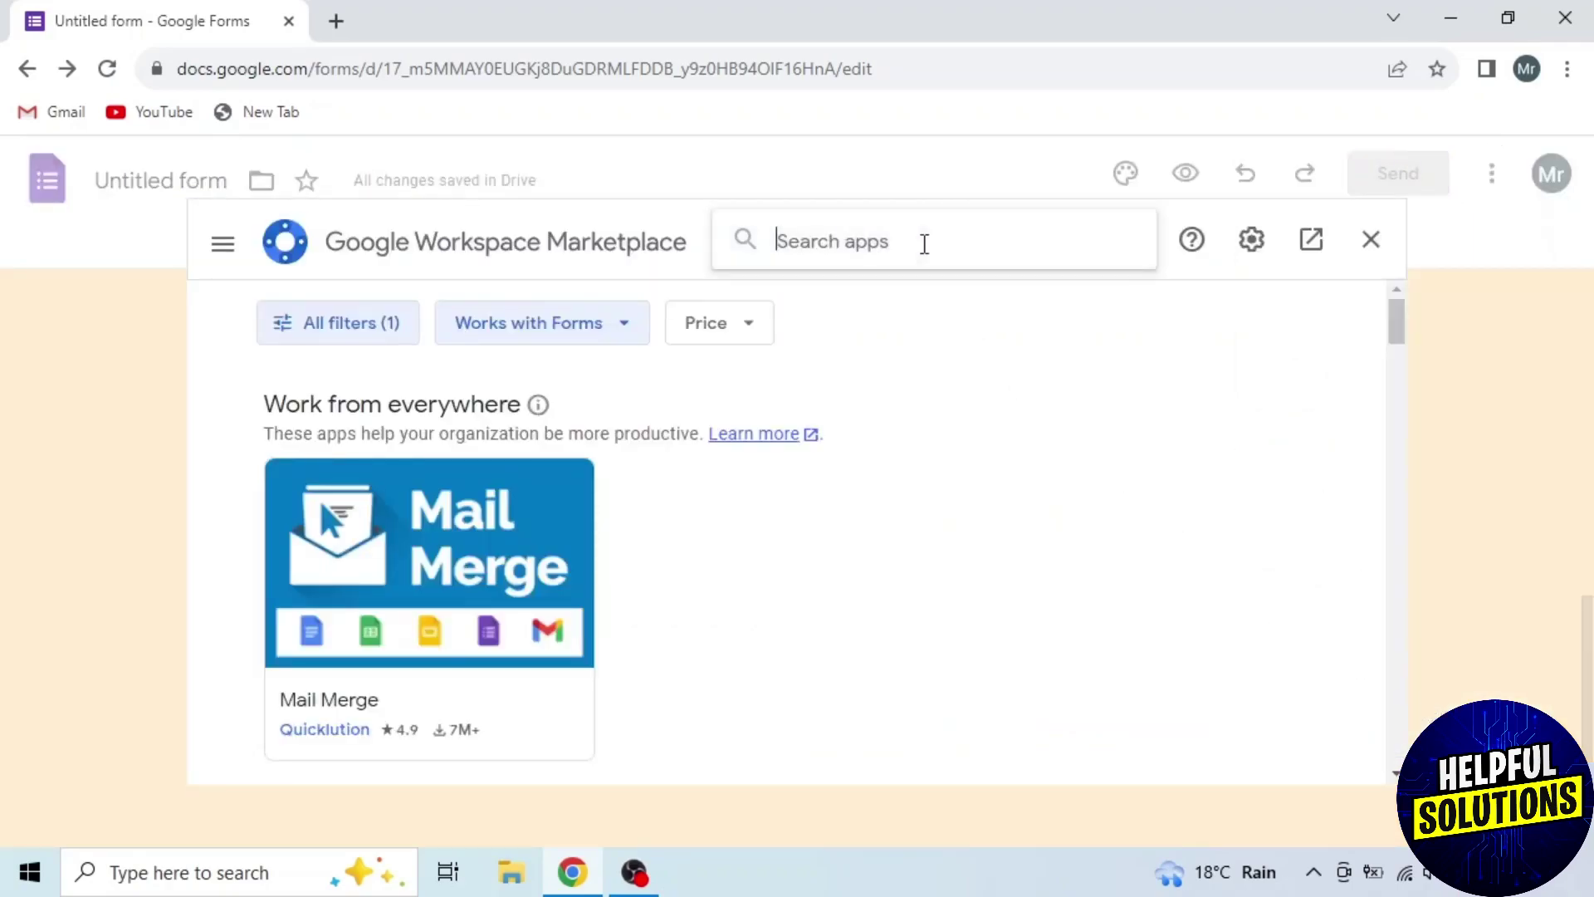
{"action": "type", "text": "form notifications"}
{"action": "key", "text": "Return"}
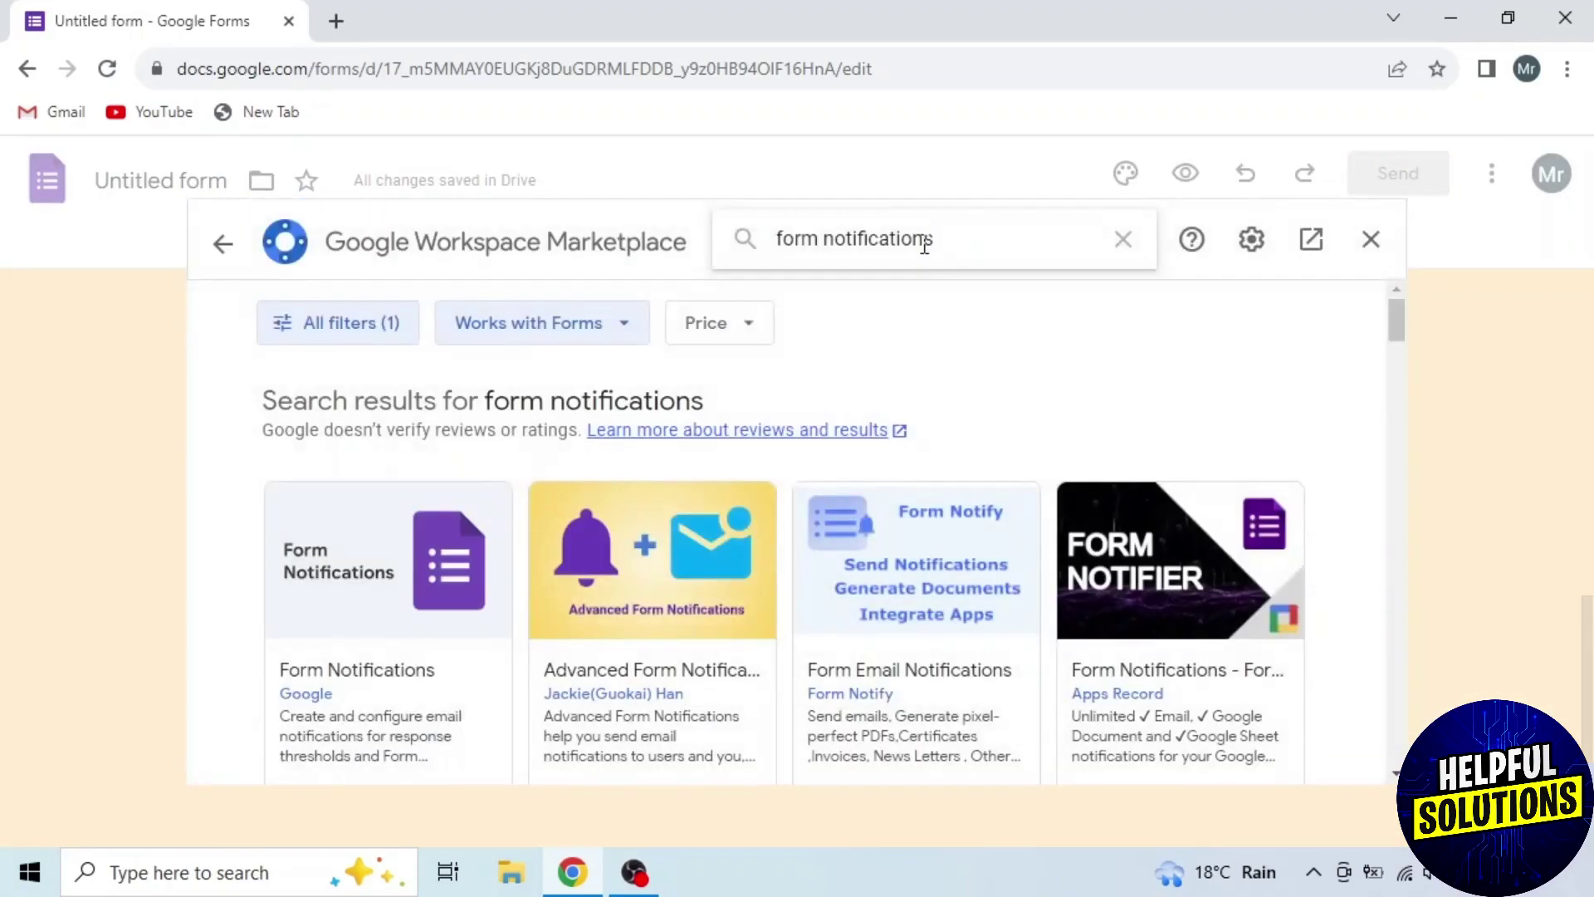
{"action": "left_click", "coordinate": [368, 559]}
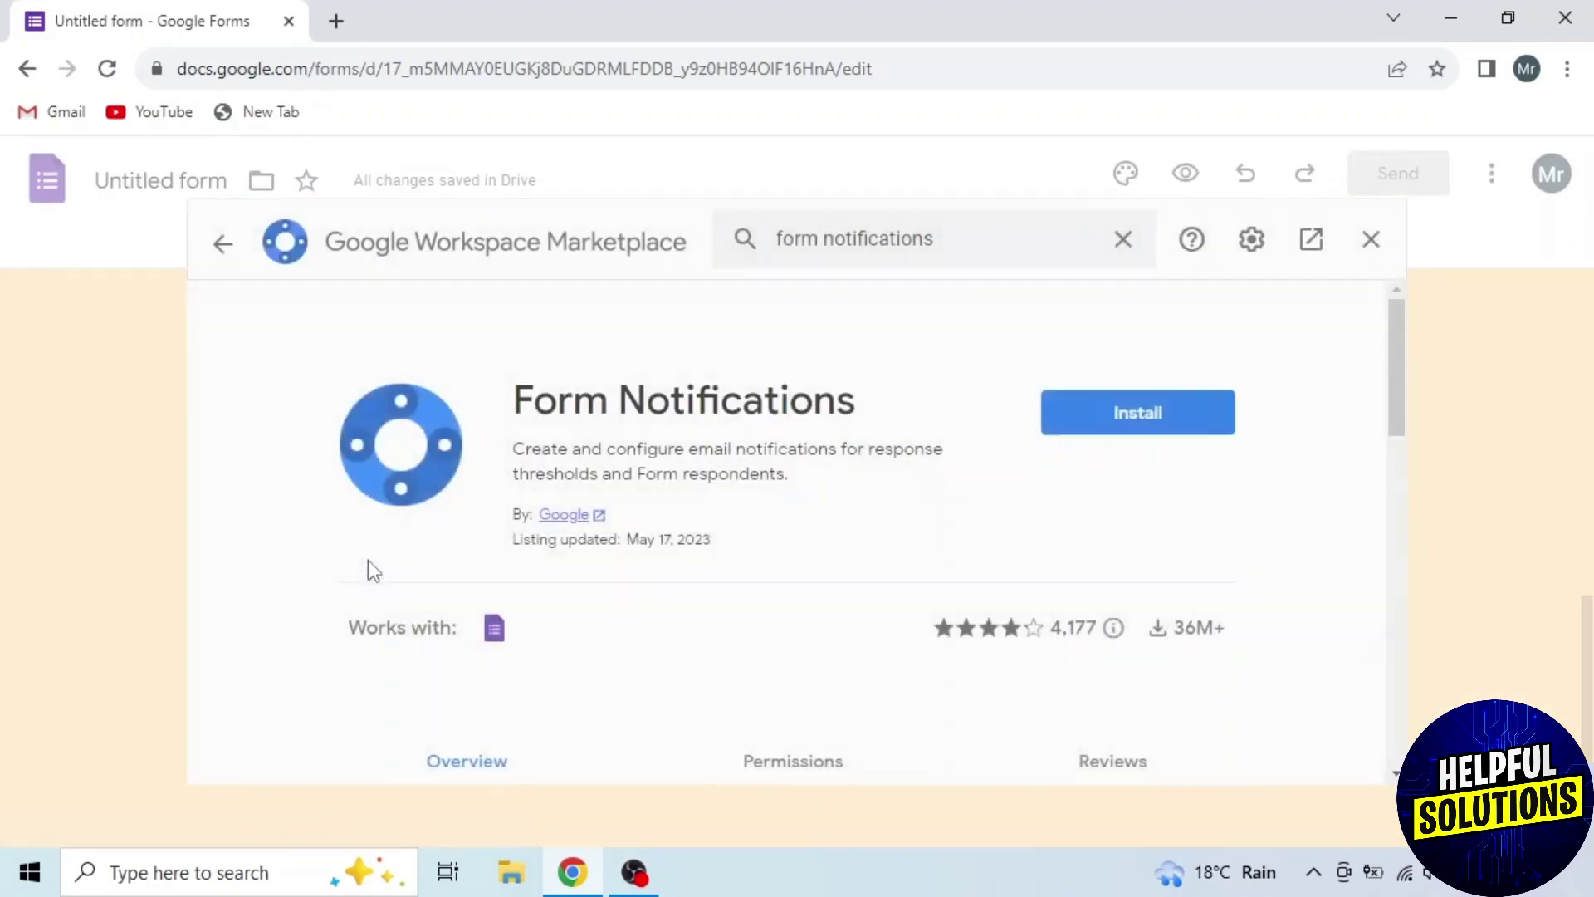
{"action": "left_click", "coordinate": [1174, 437]}
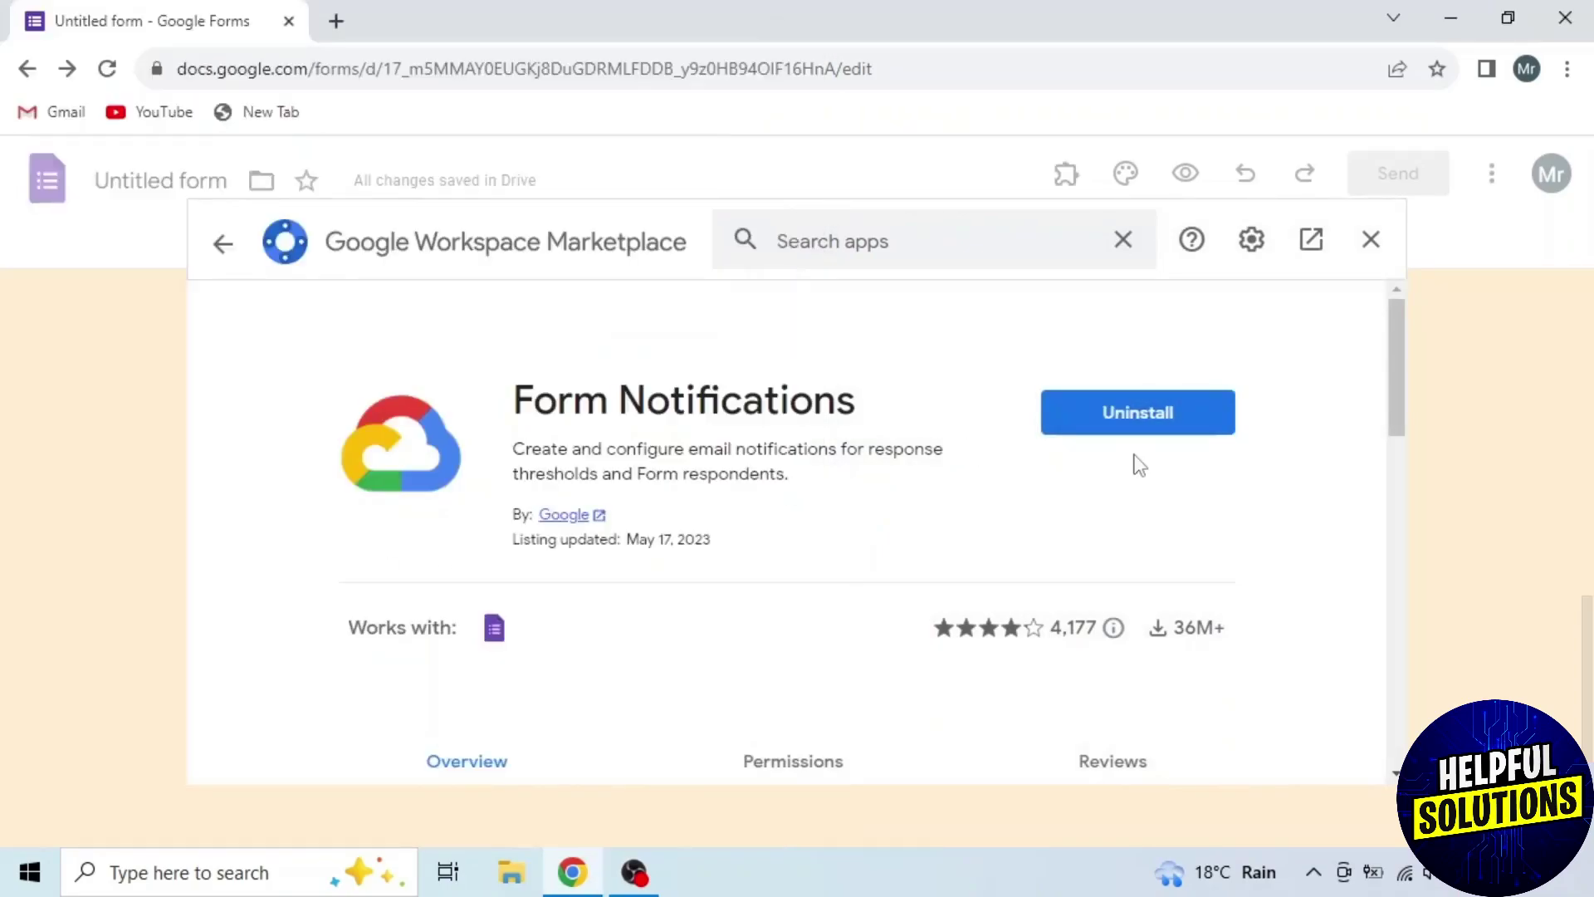
{"action": "left_click", "coordinate": [1369, 240]}
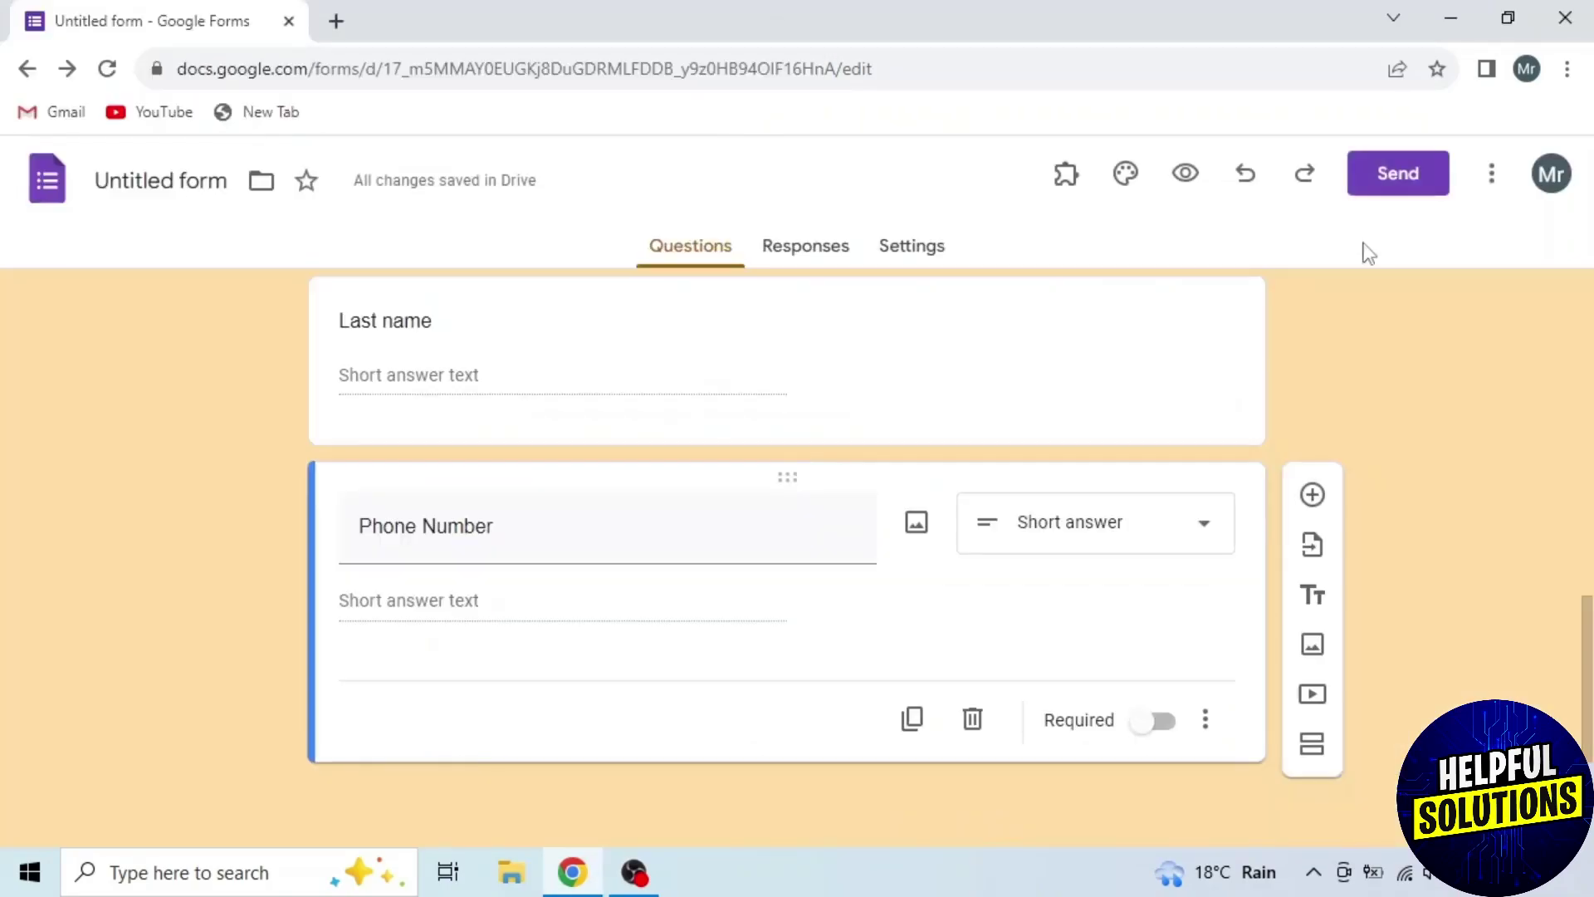
Step: Open Form Notifications, turn on response notifications, and change the response count from 10 to 5
{"action": "left_click", "coordinate": [1067, 181]}
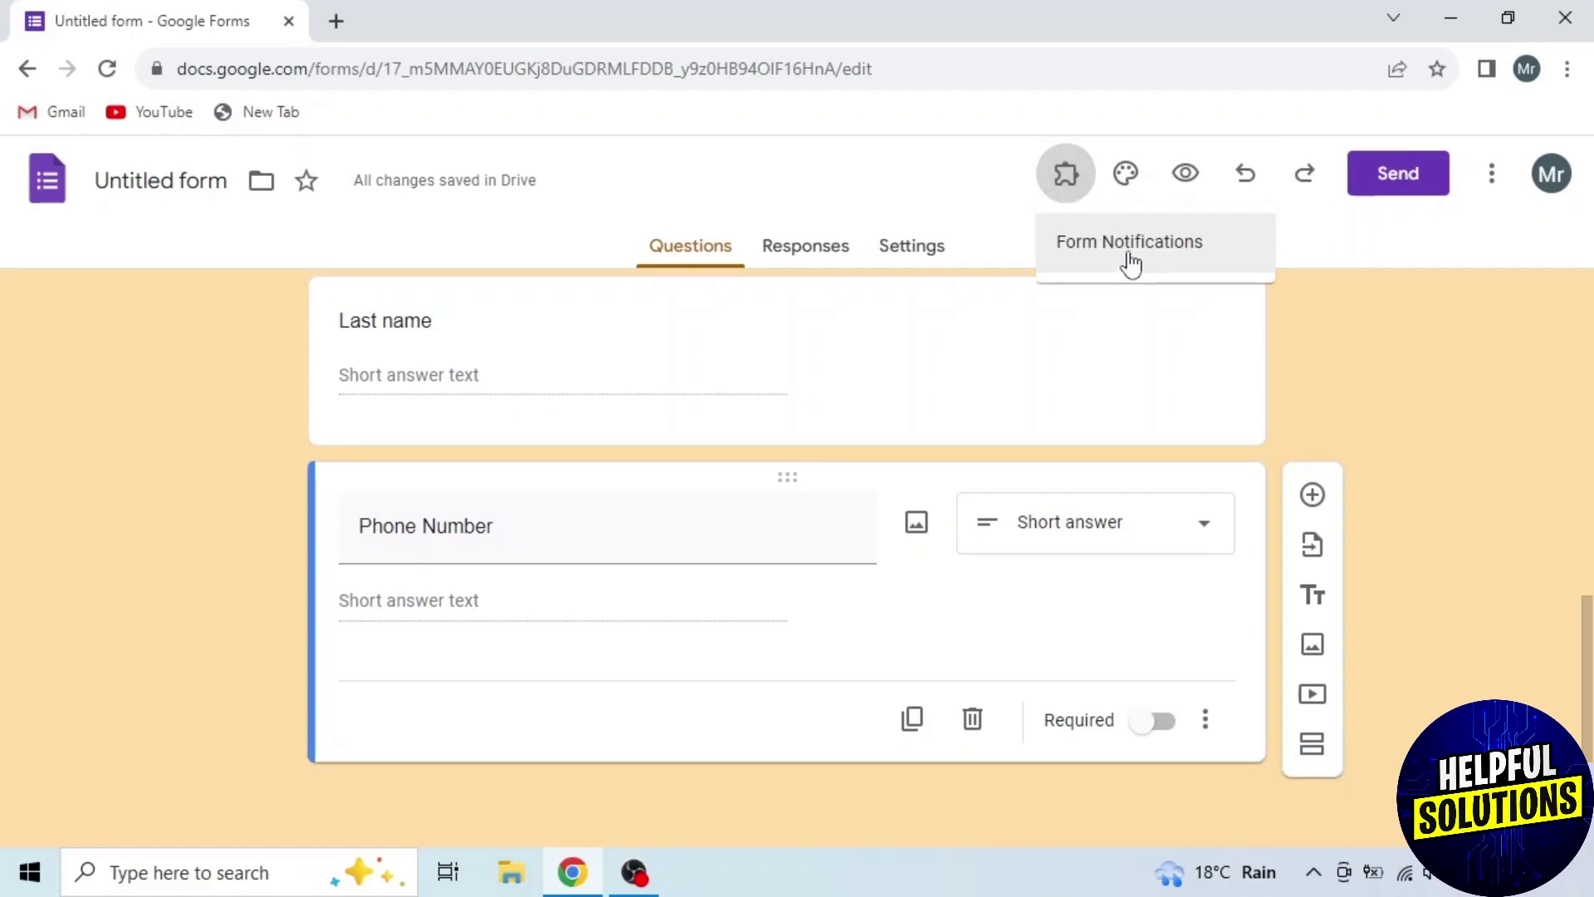
{"action": "left_click", "coordinate": [1131, 256]}
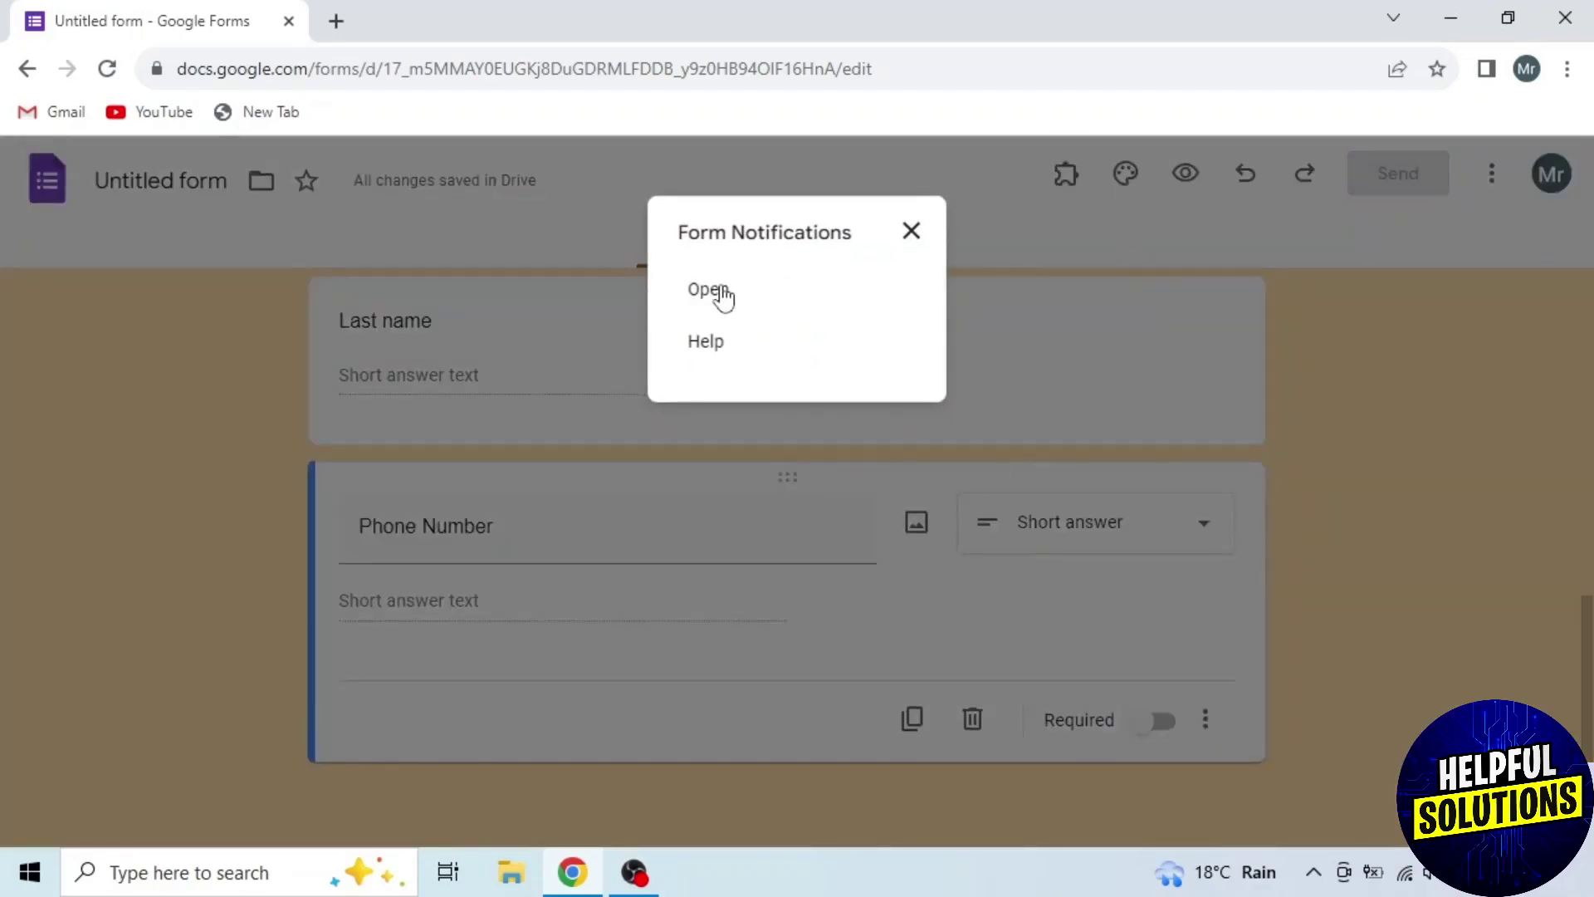
{"action": "left_click", "coordinate": [722, 293]}
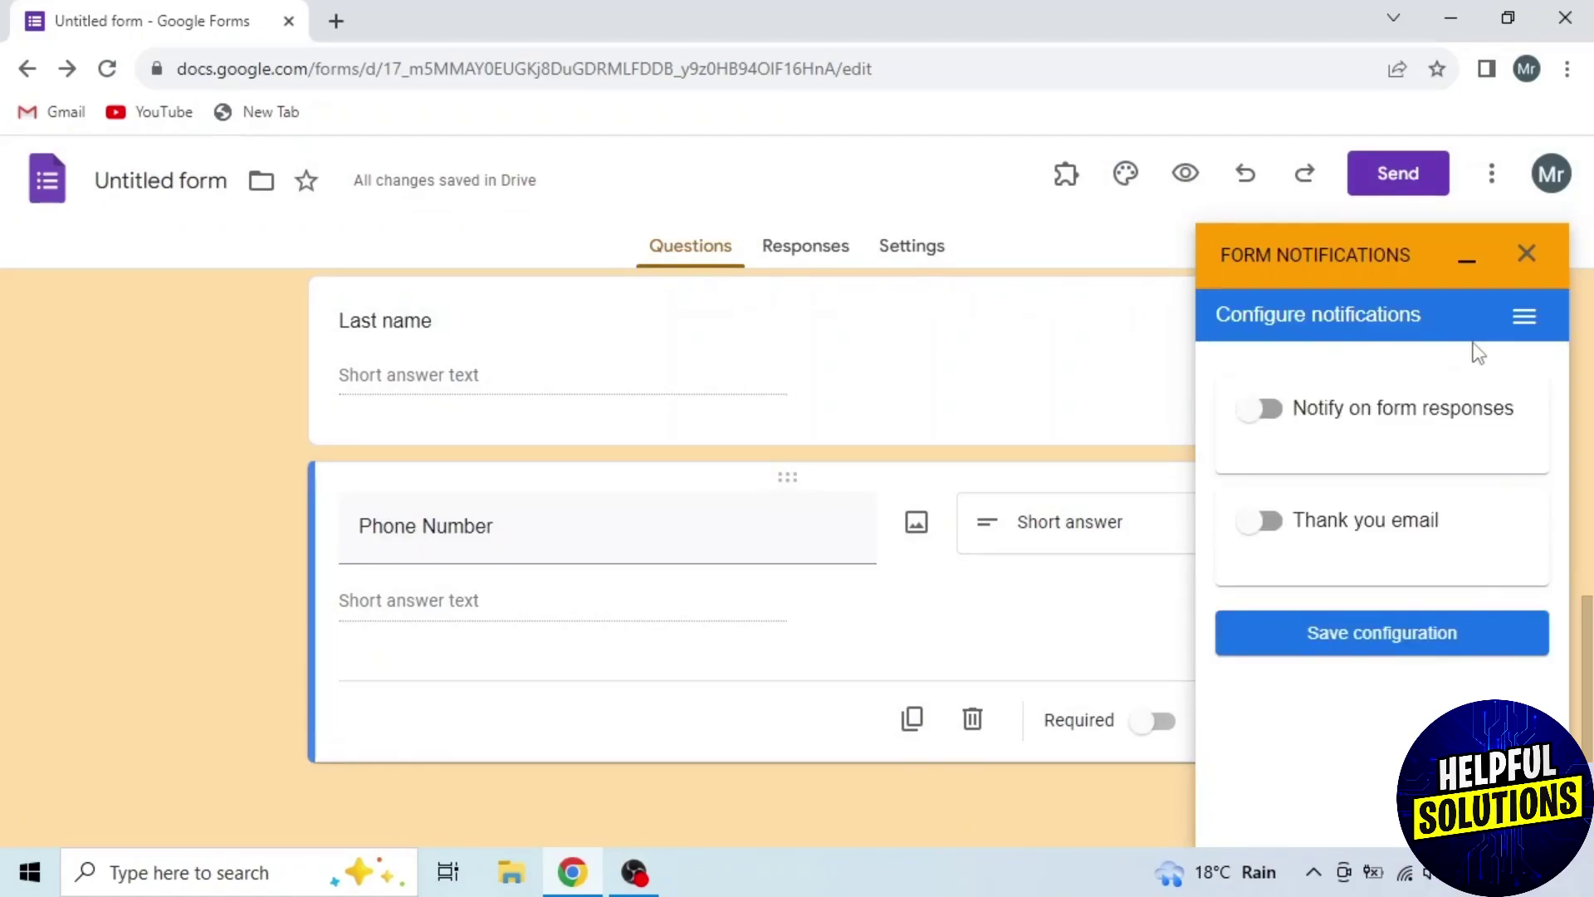
{"action": "left_click", "coordinate": [1280, 419]}
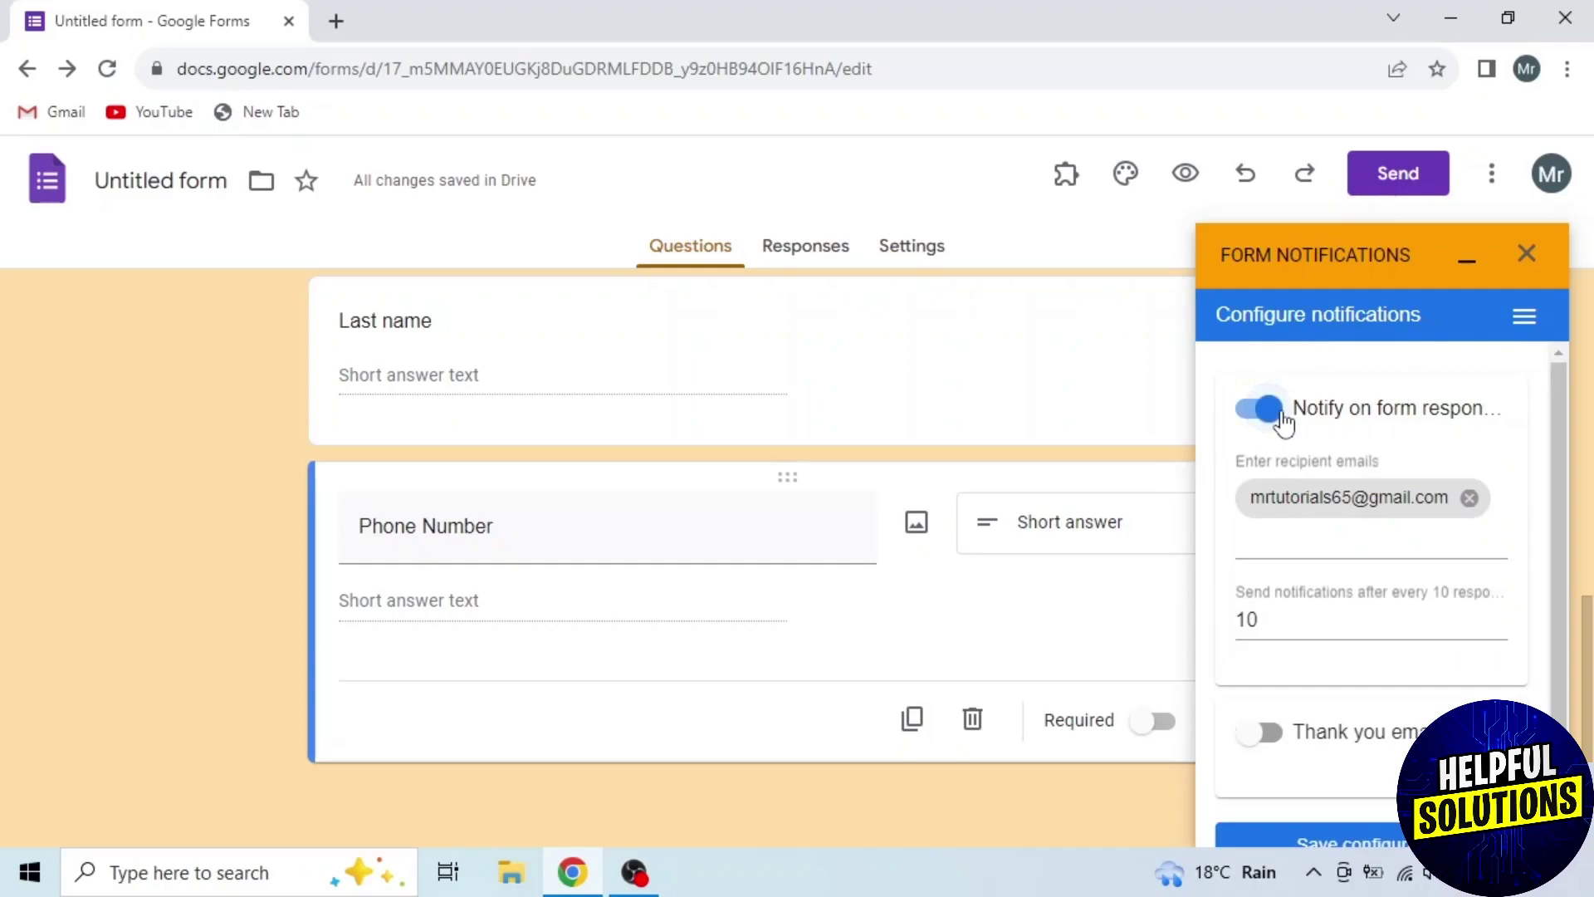
{"action": "left_click", "coordinate": [1286, 623]}
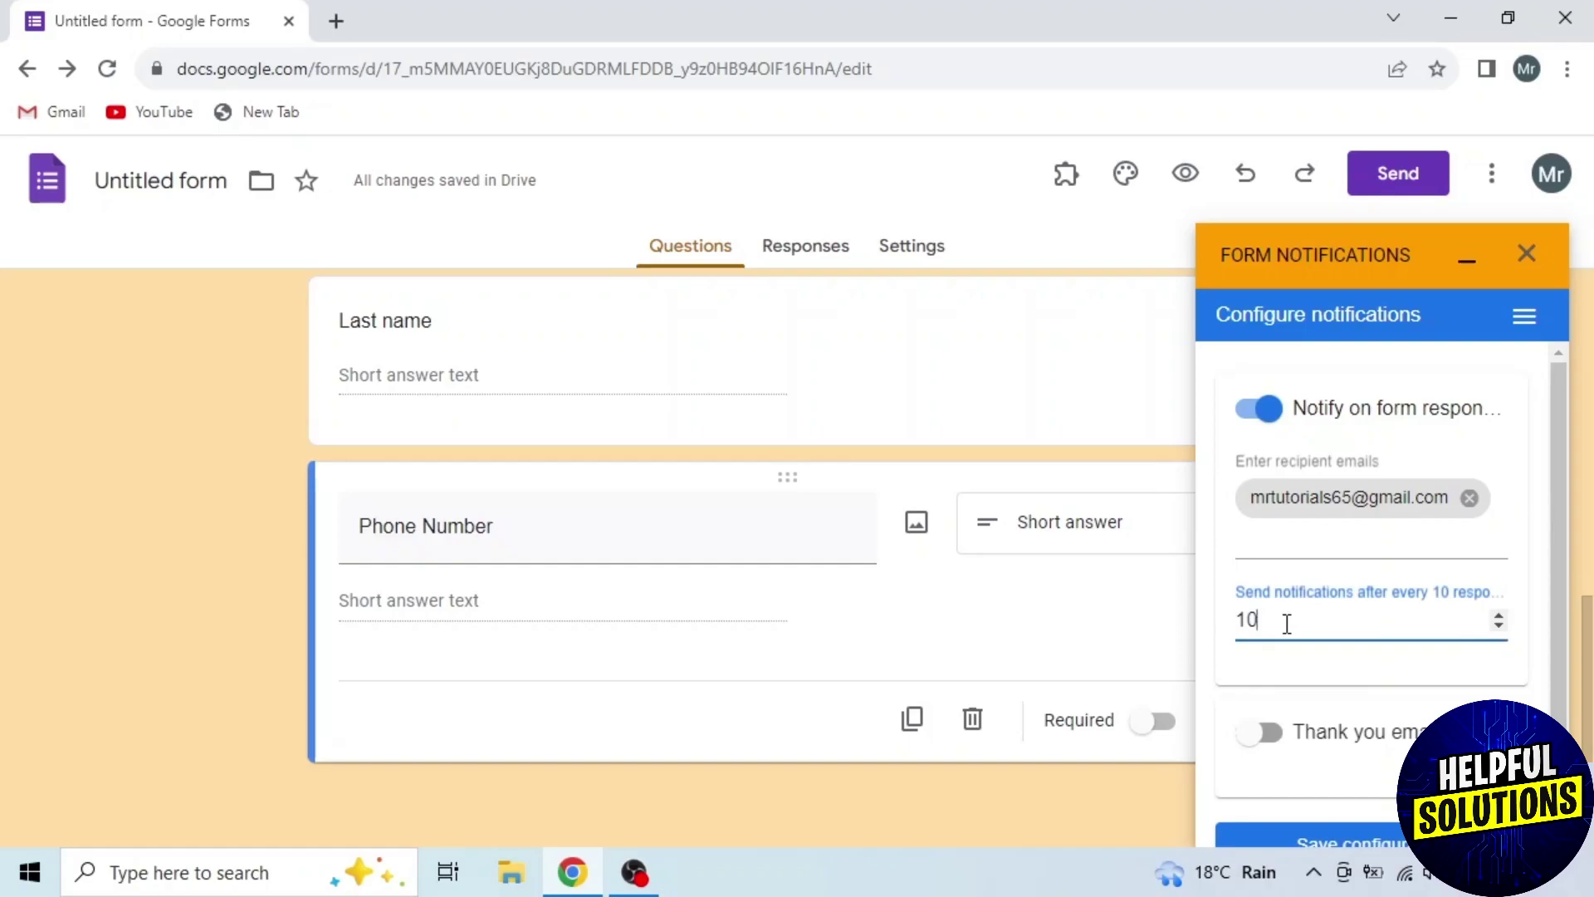
{"action": "key", "text": "BackSpace"}
{"action": "key", "text": "BackSpace"}
{"action": "type", "text": "5"}
{"action": "scroll", "coordinate": [1283, 624], "scroll_direction": "down", "scroll_amount": 1}
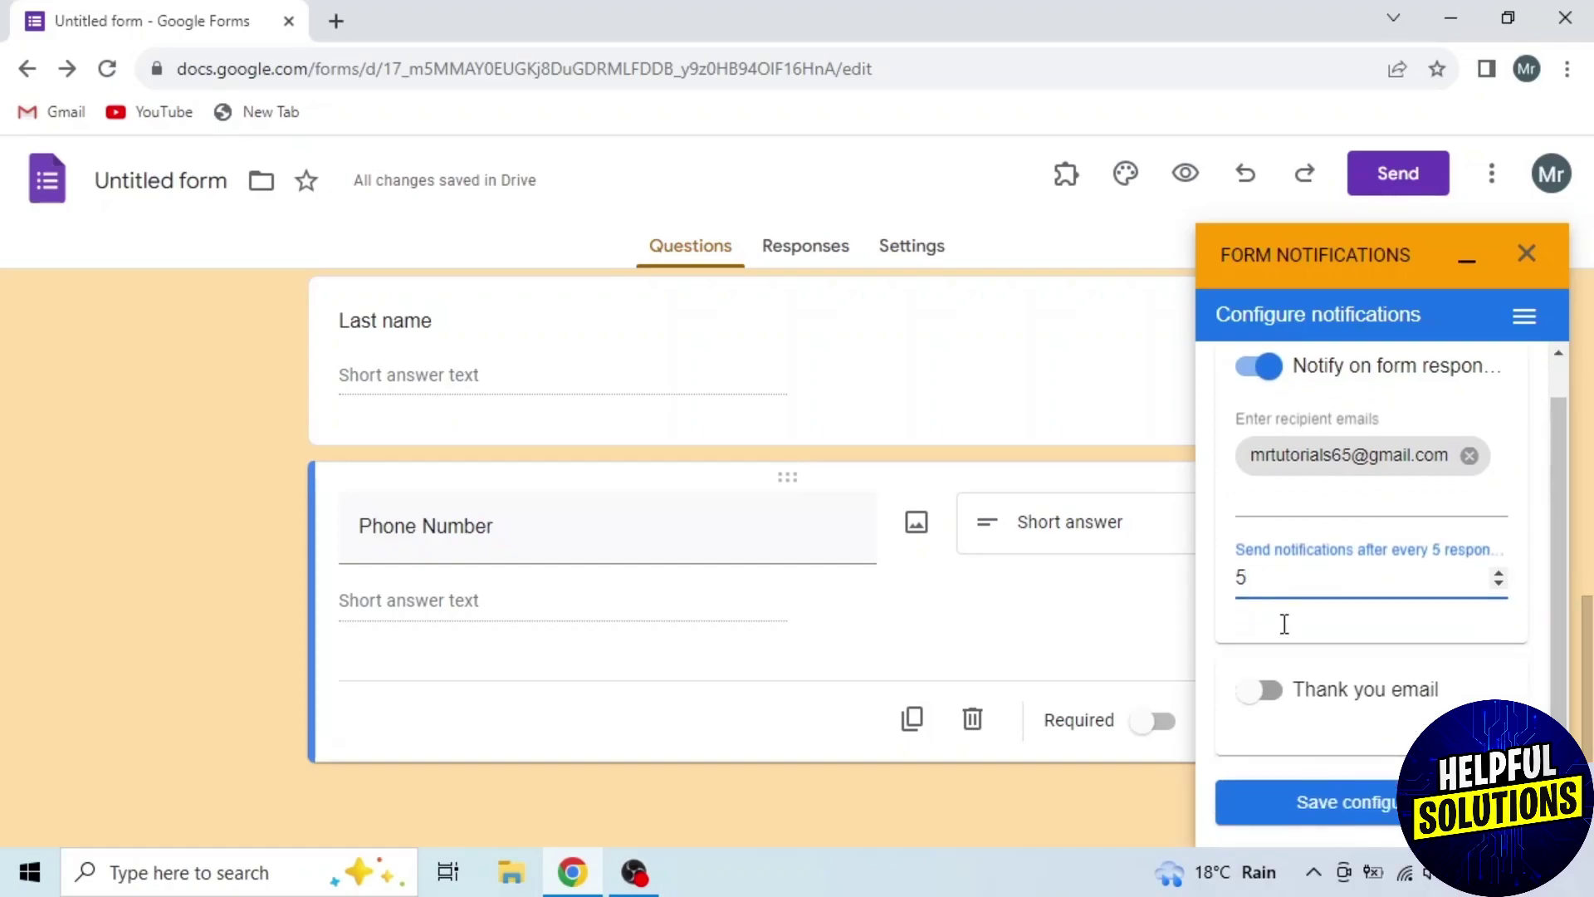
Step: Enable the thank-you email with body 'Group link abc' and save the configuration
{"action": "left_click", "coordinate": [1271, 697]}
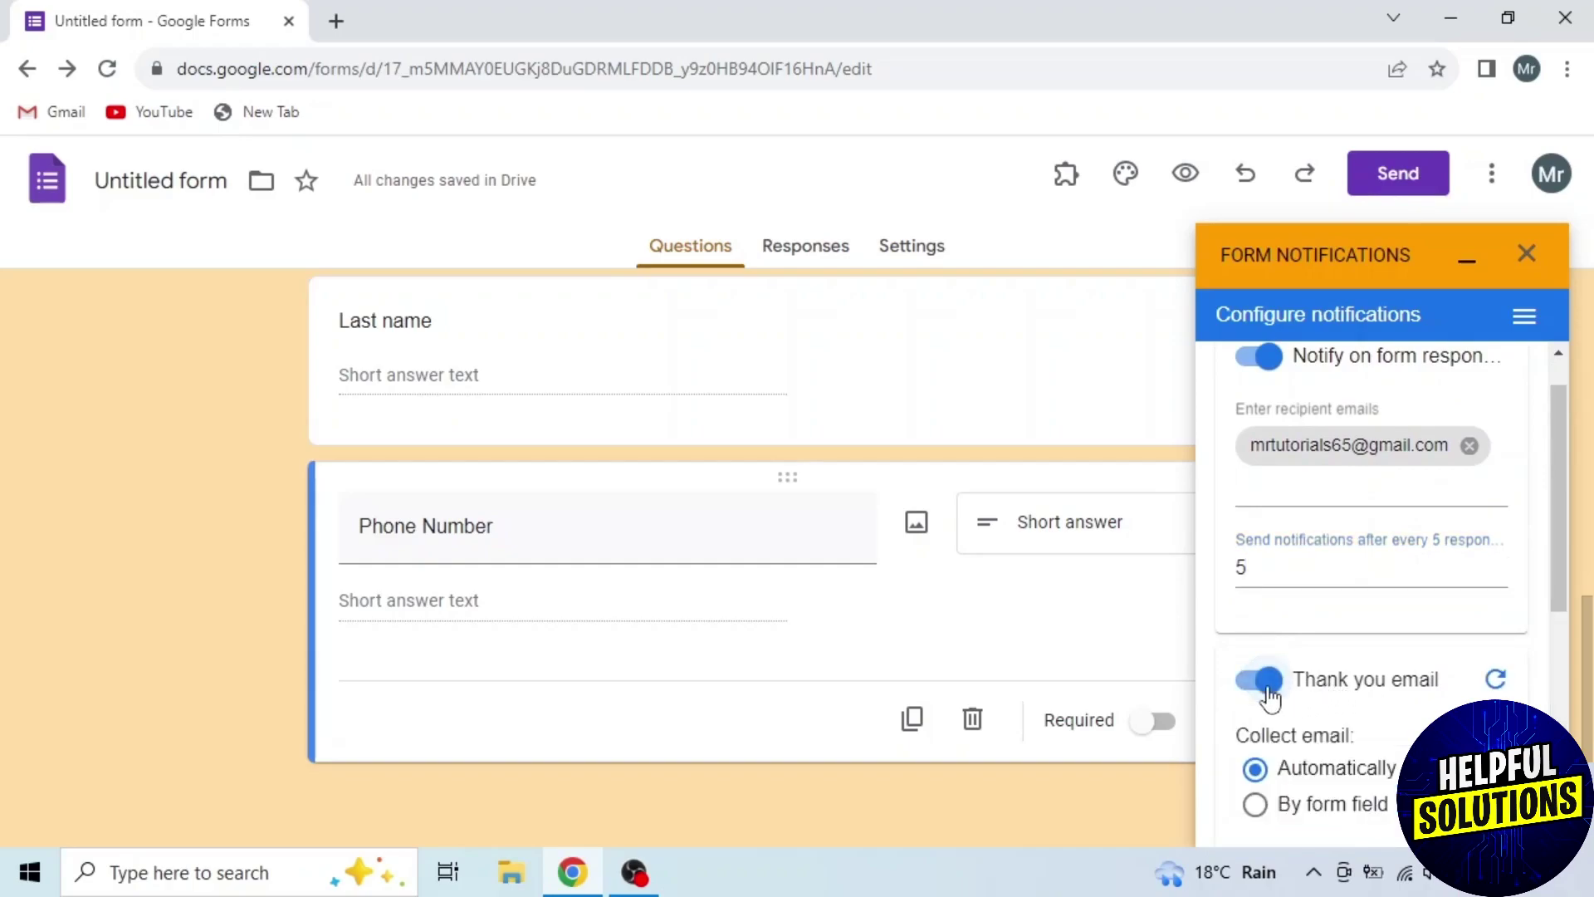
{"action": "scroll", "coordinate": [1270, 697], "scroll_direction": "down", "scroll_amount": 1}
{"action": "scroll", "coordinate": [1304, 682], "scroll_direction": "down", "scroll_amount": 2}
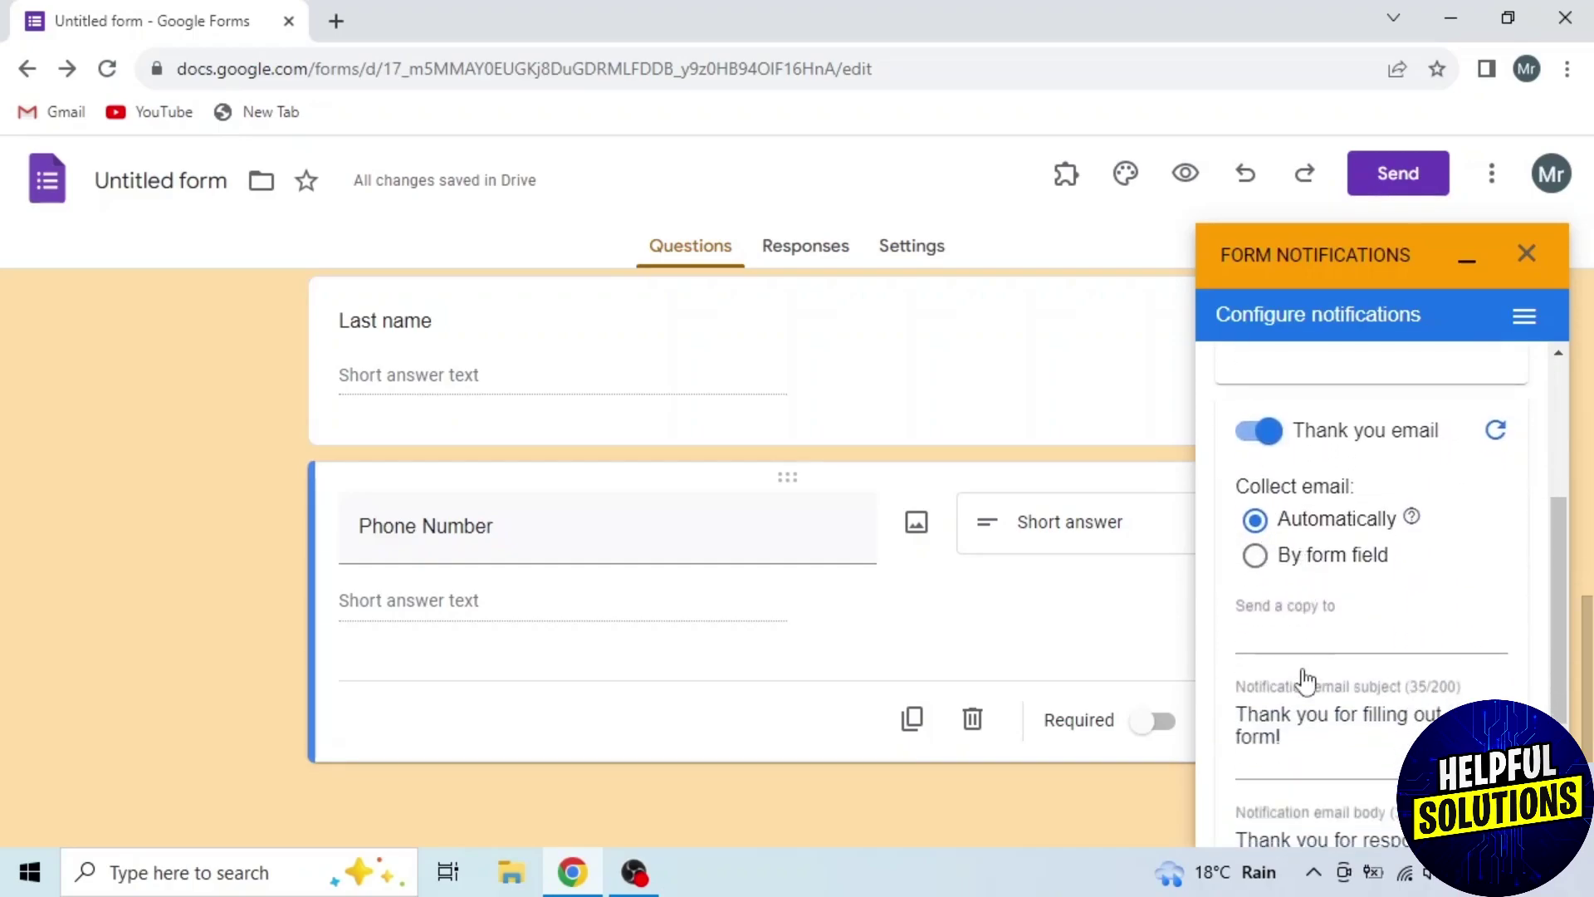
{"action": "scroll", "coordinate": [1304, 679], "scroll_direction": "down", "scroll_amount": 1}
{"action": "scroll", "coordinate": [1302, 679], "scroll_direction": "down", "scroll_amount": 2}
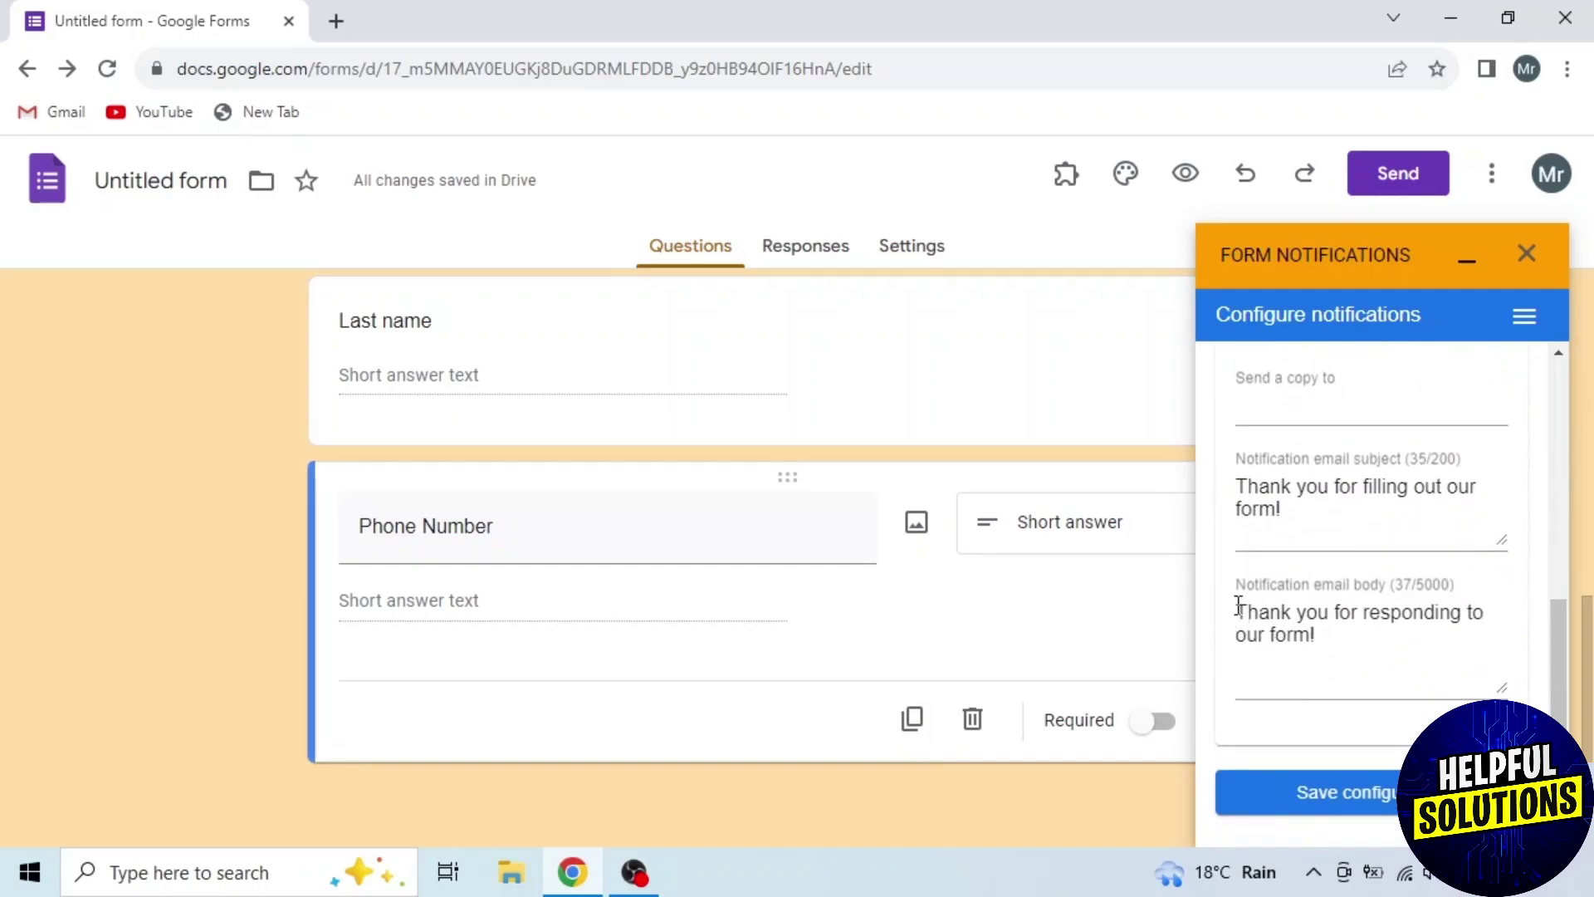
{"action": "left_click_drag", "start_coordinate": [1238, 607], "coordinate": [1381, 637]}
{"action": "type", "text": "Group I"}
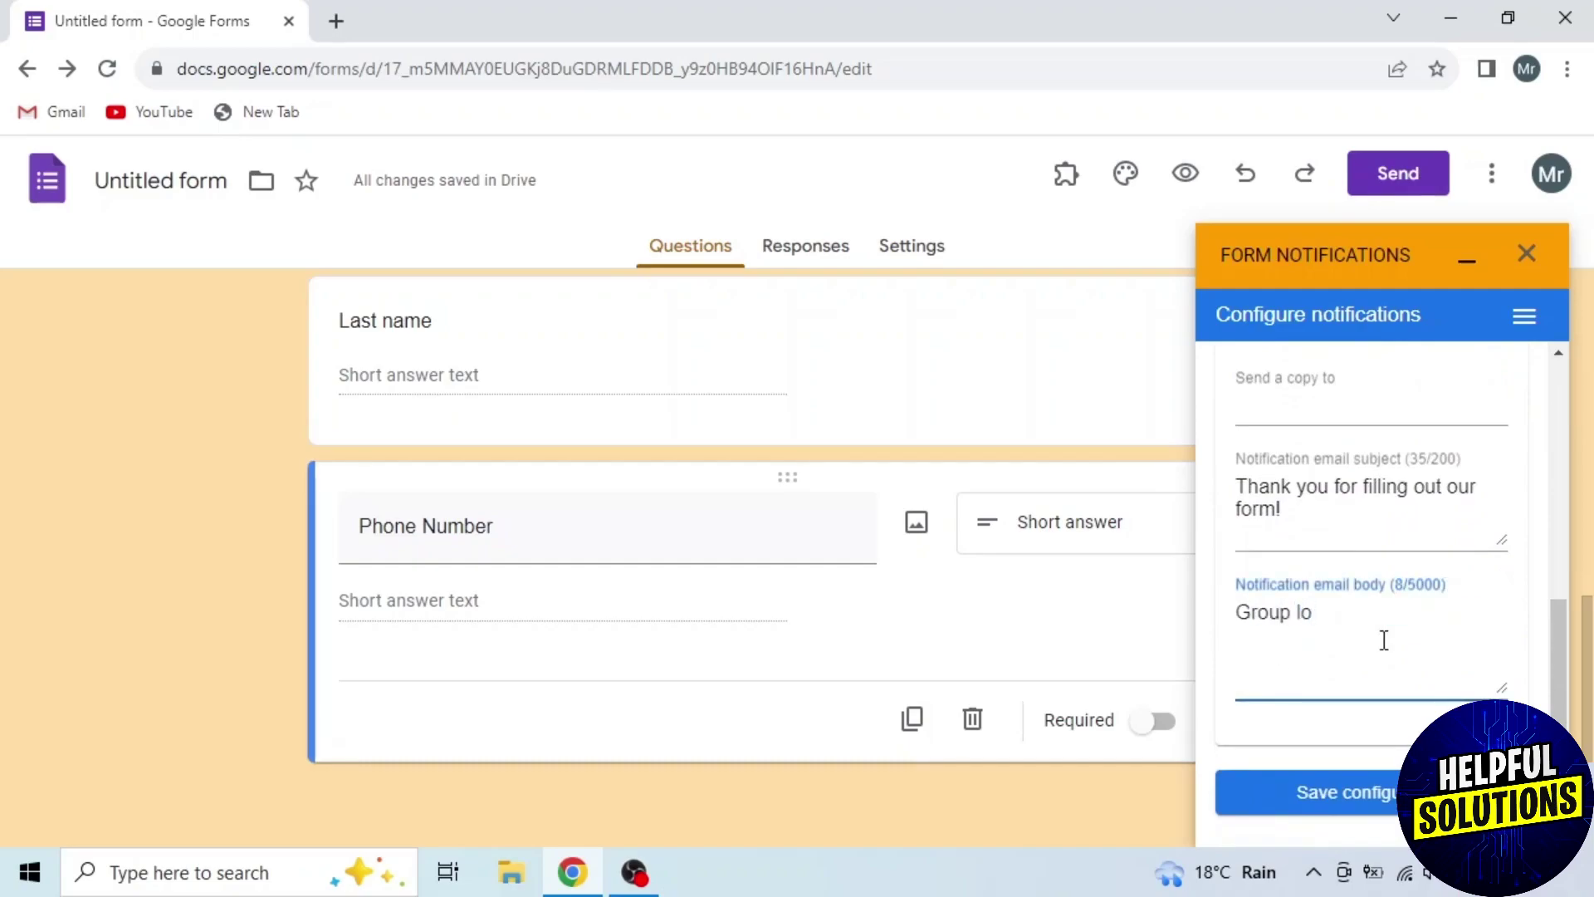
{"action": "type", "text": "nkc"}
{"action": "left_click", "coordinate": [1362, 789]}
Step: Copy the shortened Sports Matches (Team up) link, view its embed HTML, then close Send form
{"action": "left_click", "coordinate": [1524, 254]}
{"action": "scroll", "coordinate": [789, 630], "scroll_direction": "up", "scroll_amount": 2}
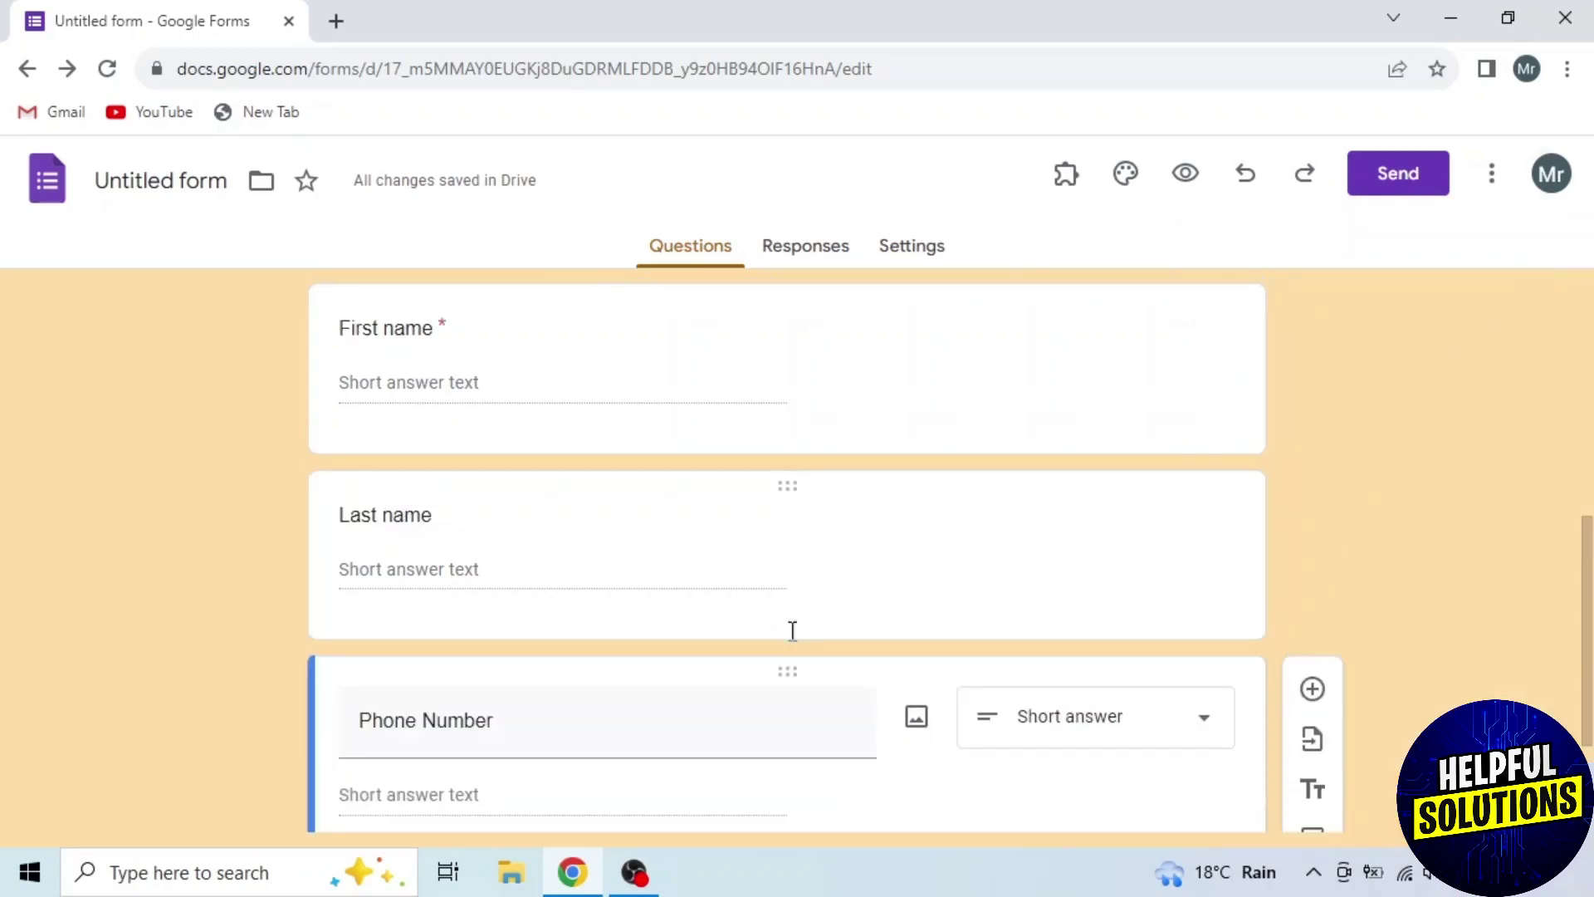
{"action": "scroll", "coordinate": [780, 580], "scroll_direction": "up", "scroll_amount": 10}
{"action": "left_click", "coordinate": [1422, 185]}
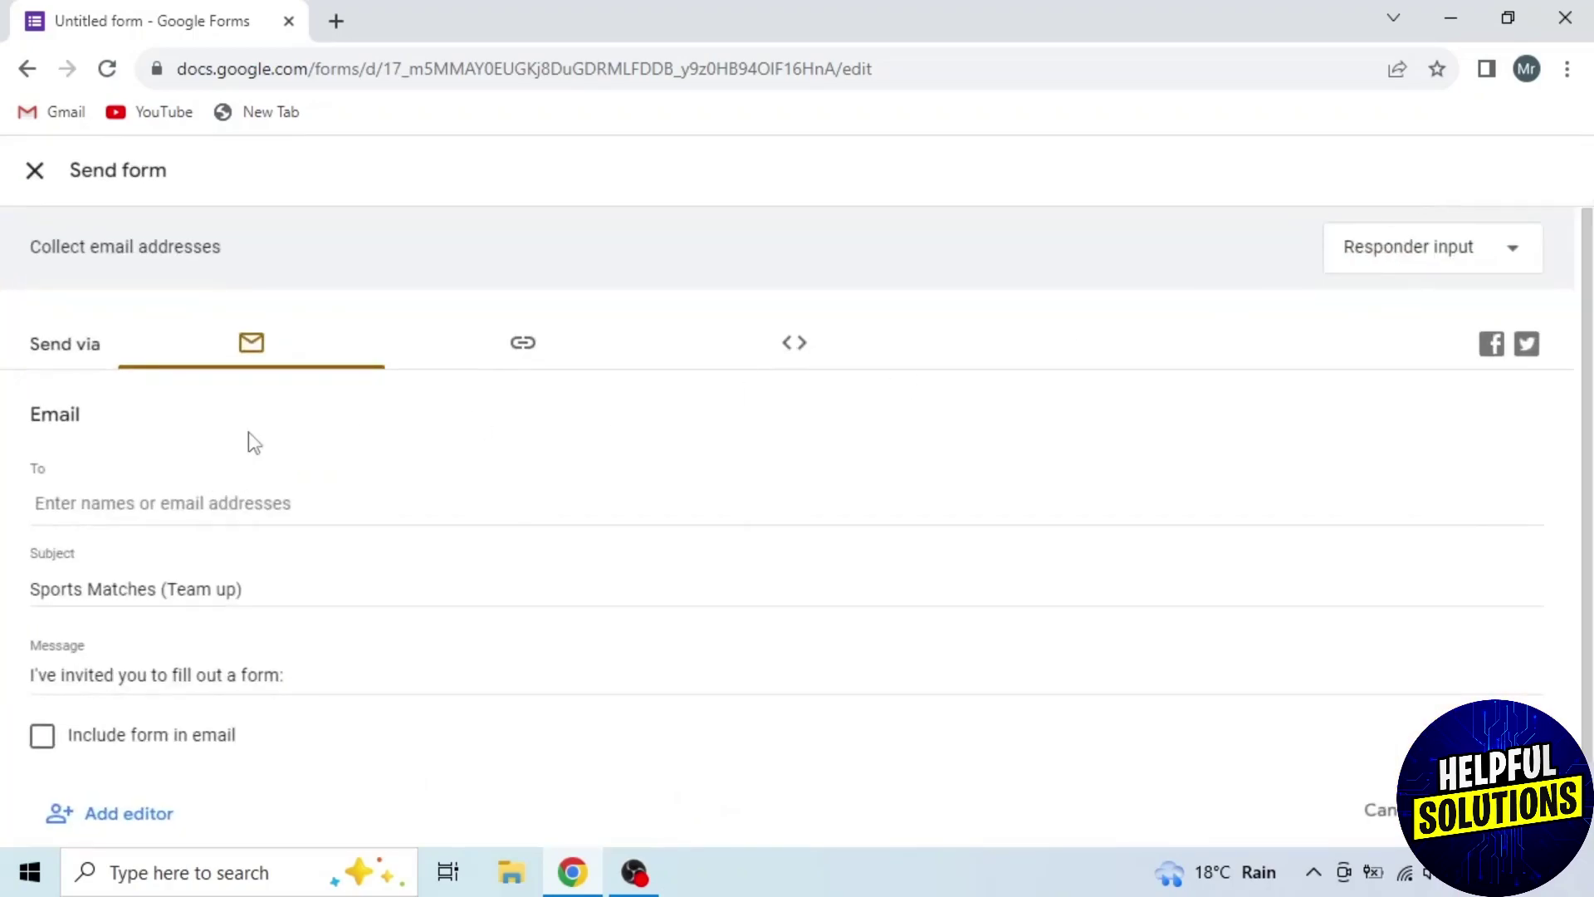
{"action": "left_click", "coordinate": [76, 494]}
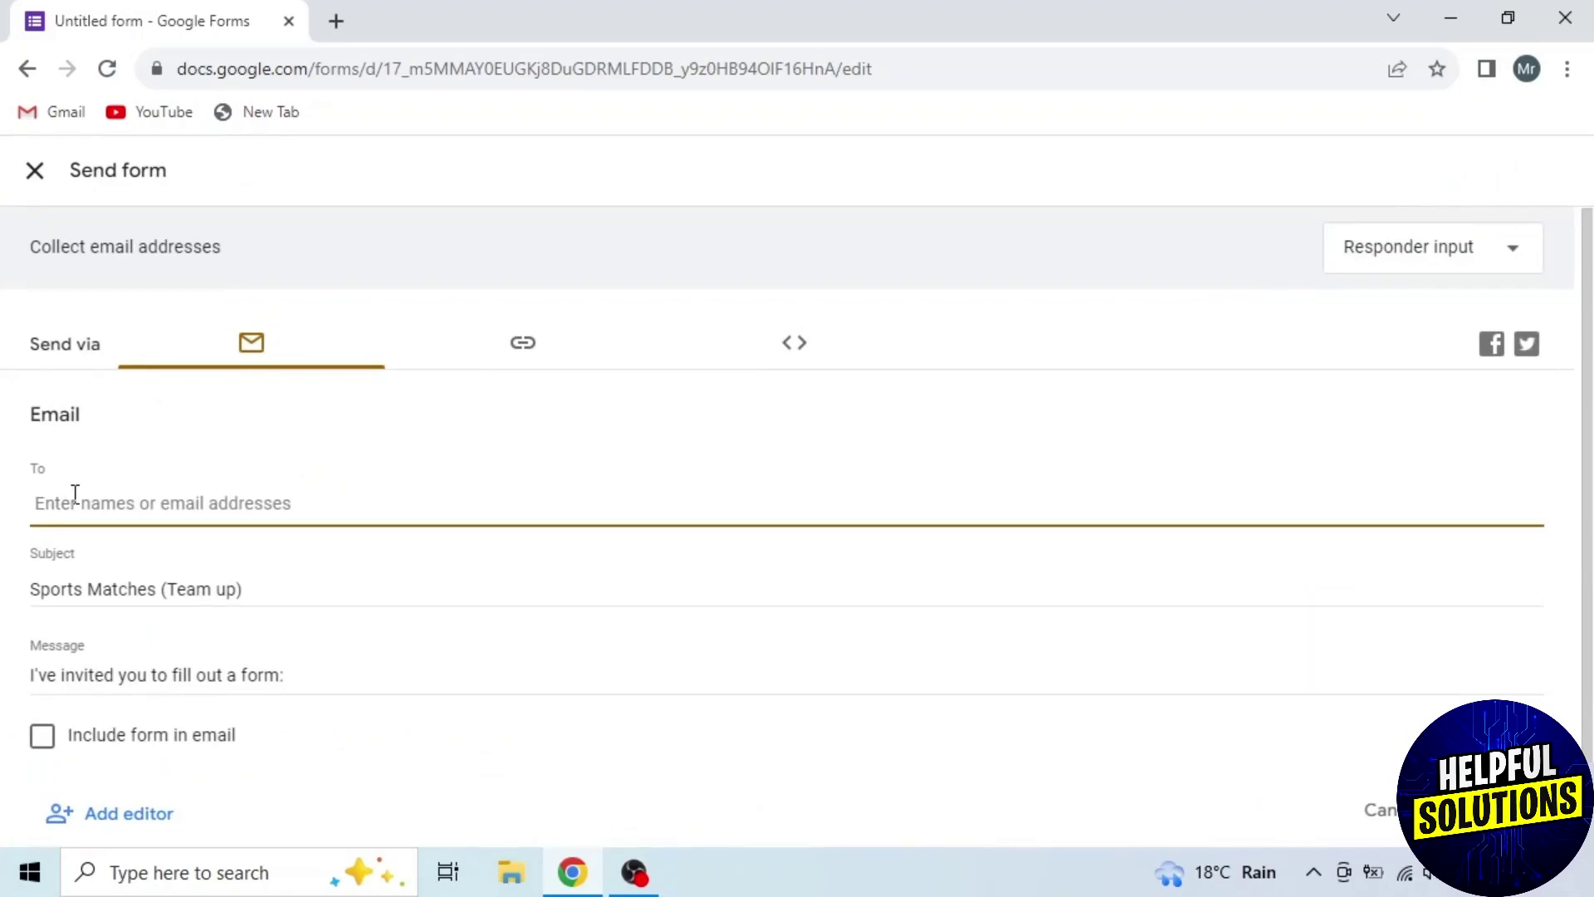
{"action": "type", "text": "abc"}
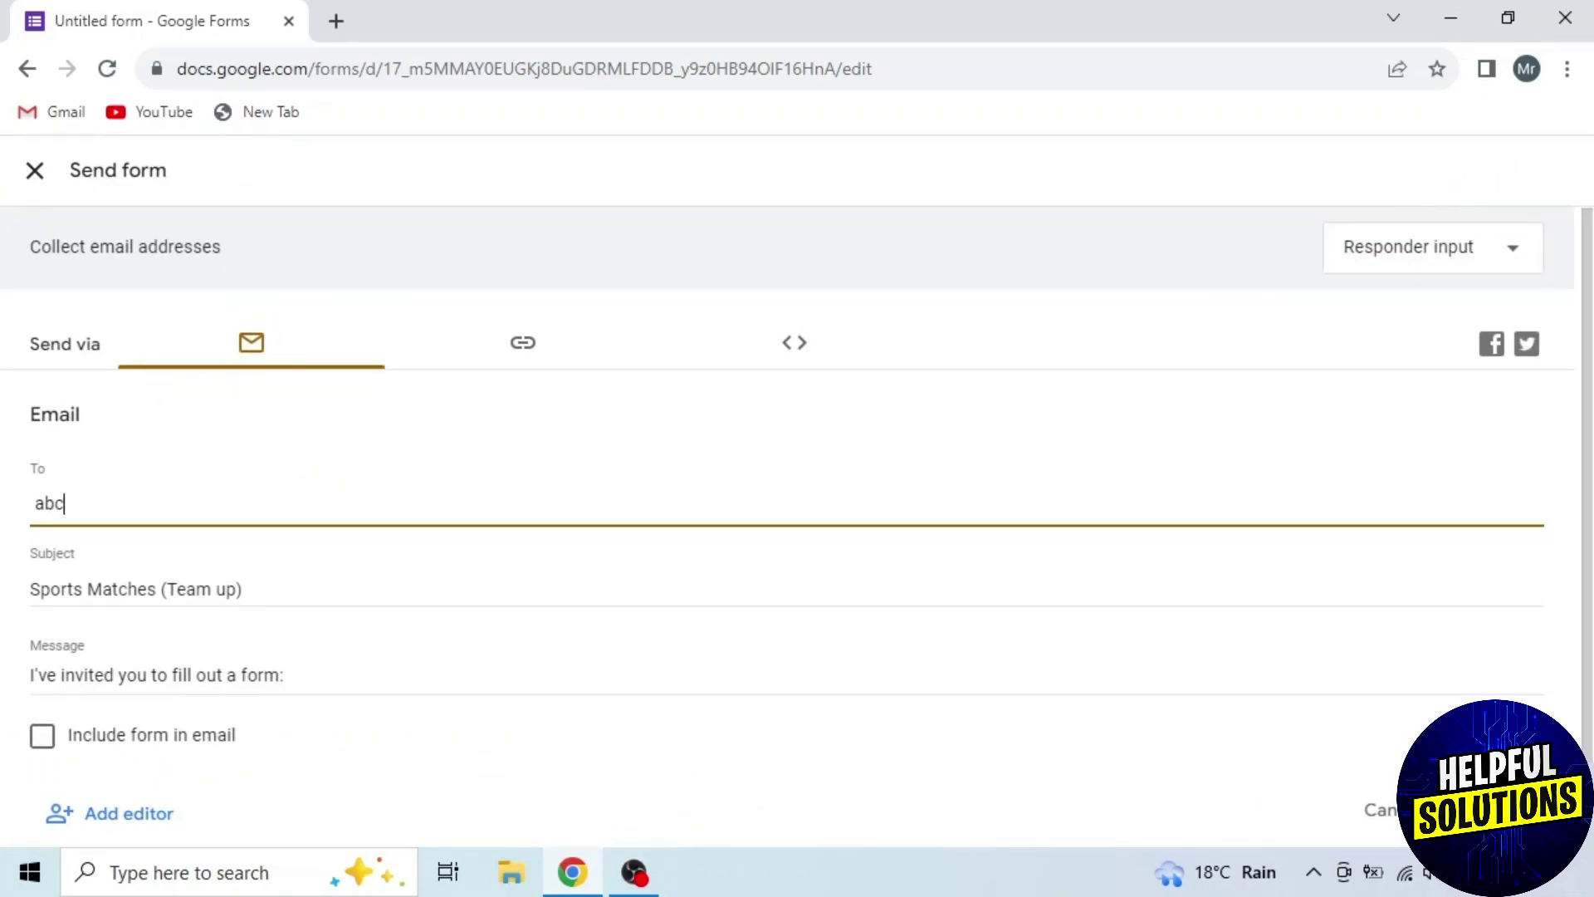
{"action": "left_click", "coordinate": [545, 354]}
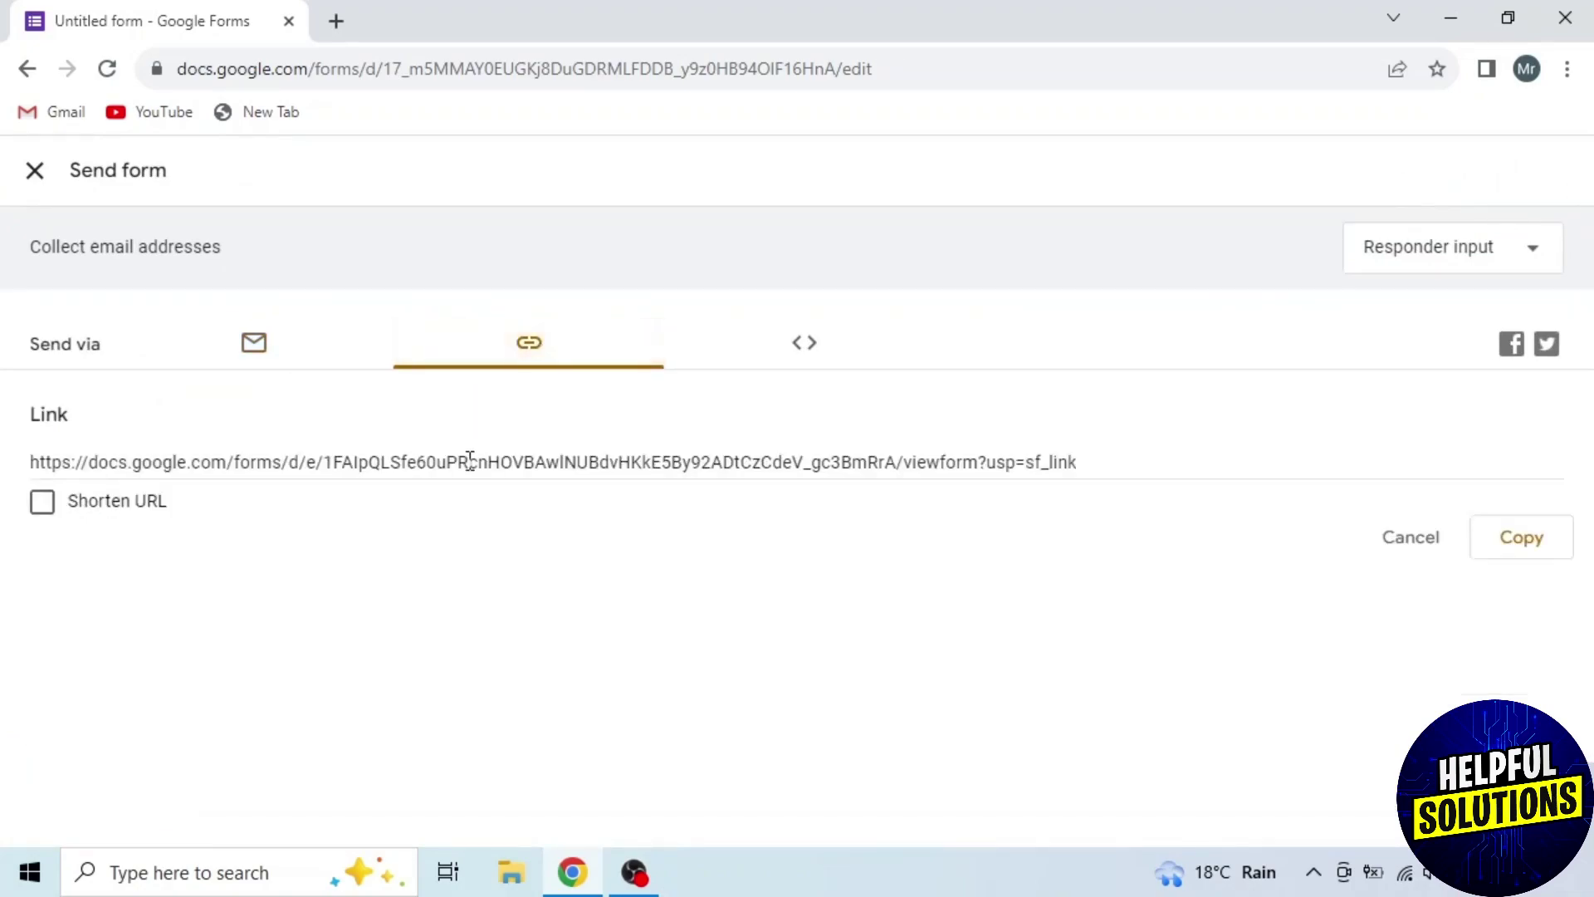
{"action": "left_click", "coordinate": [42, 502]}
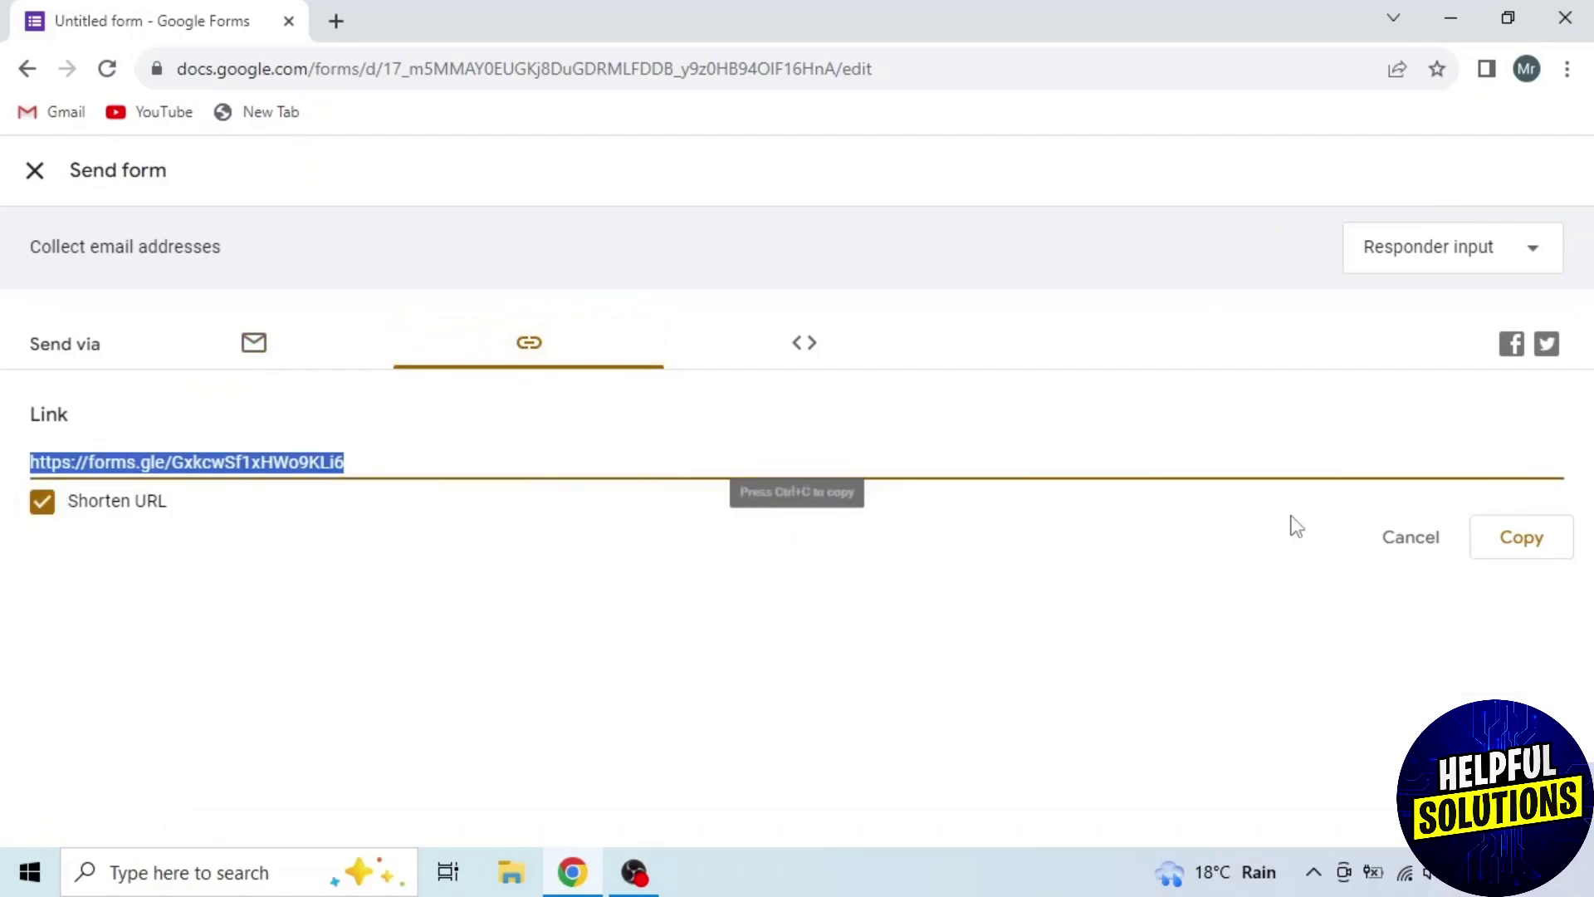
{"action": "left_click", "coordinate": [1541, 558]}
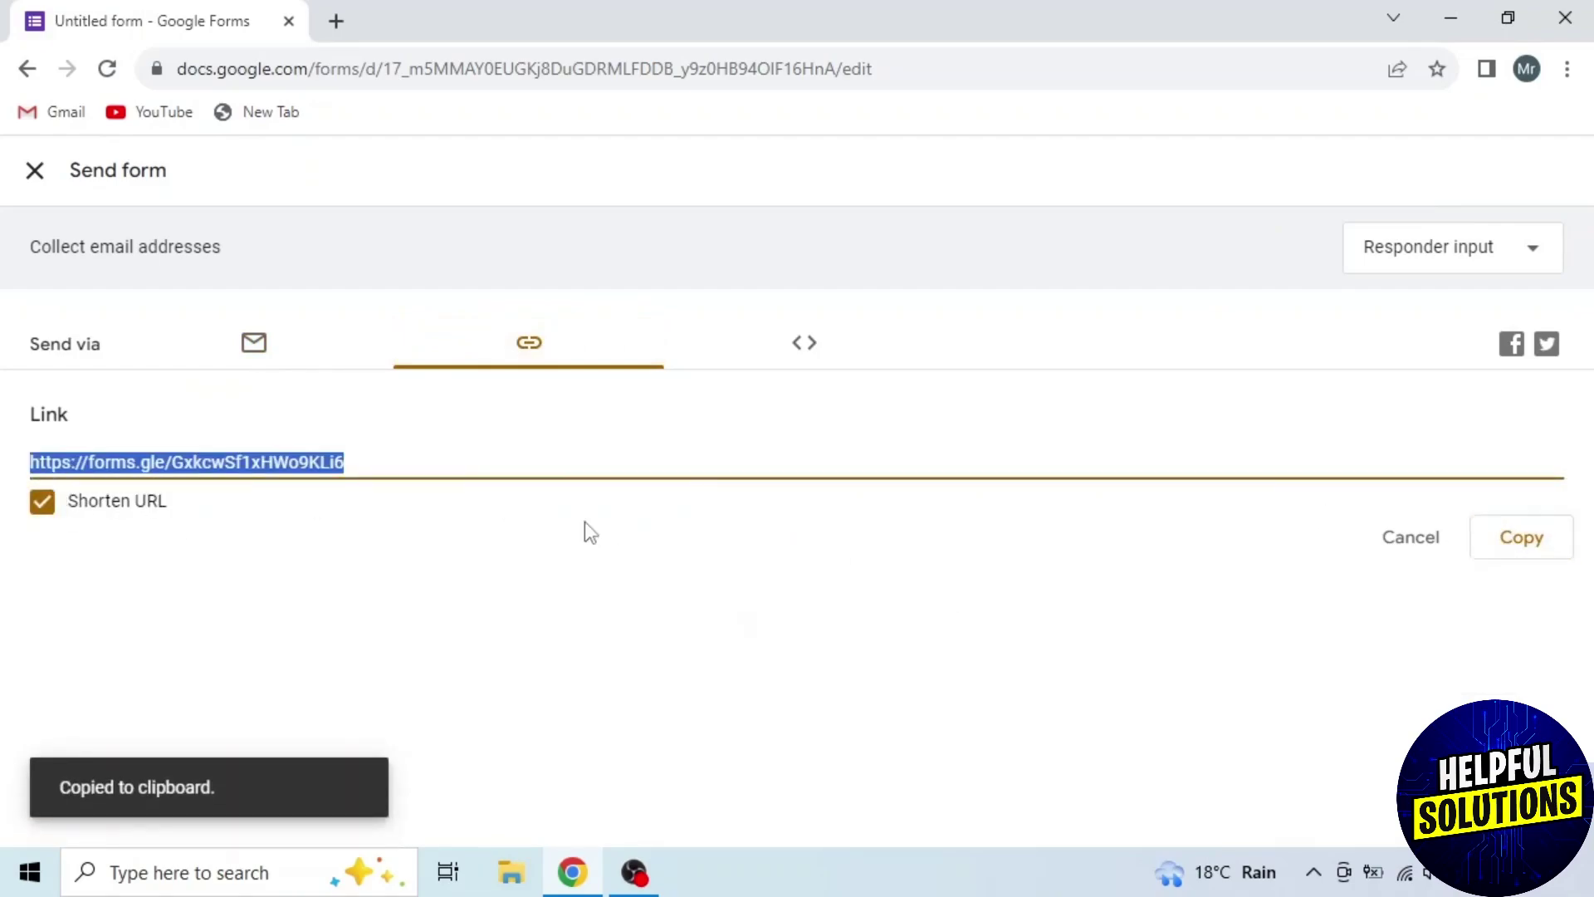
{"action": "left_click", "coordinate": [786, 371]}
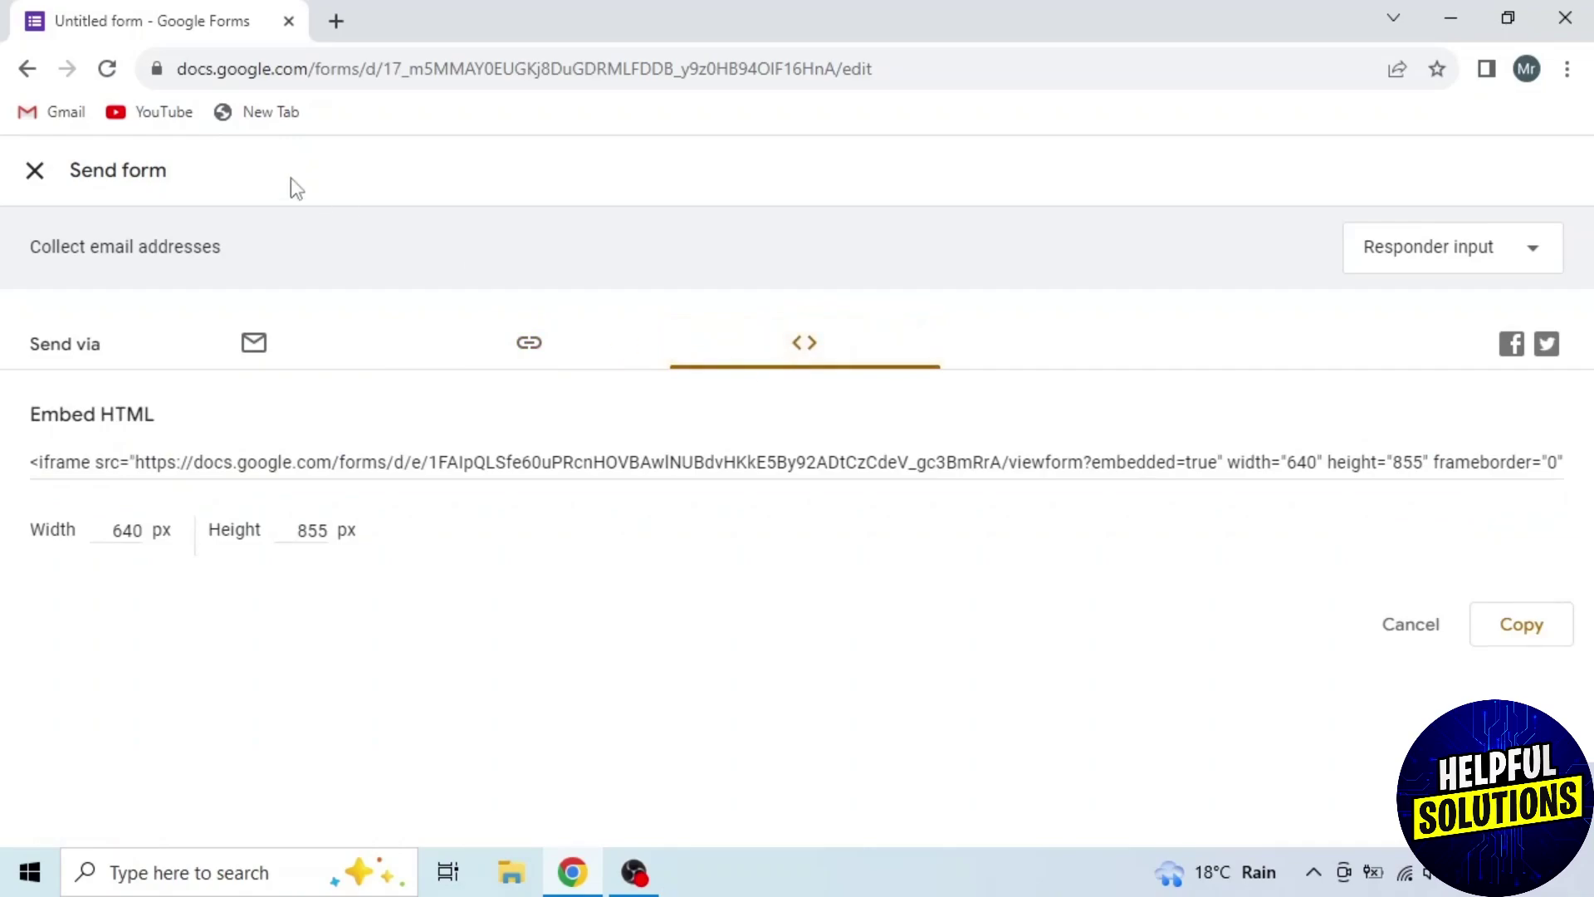
{"action": "left_click", "coordinate": [38, 174]}
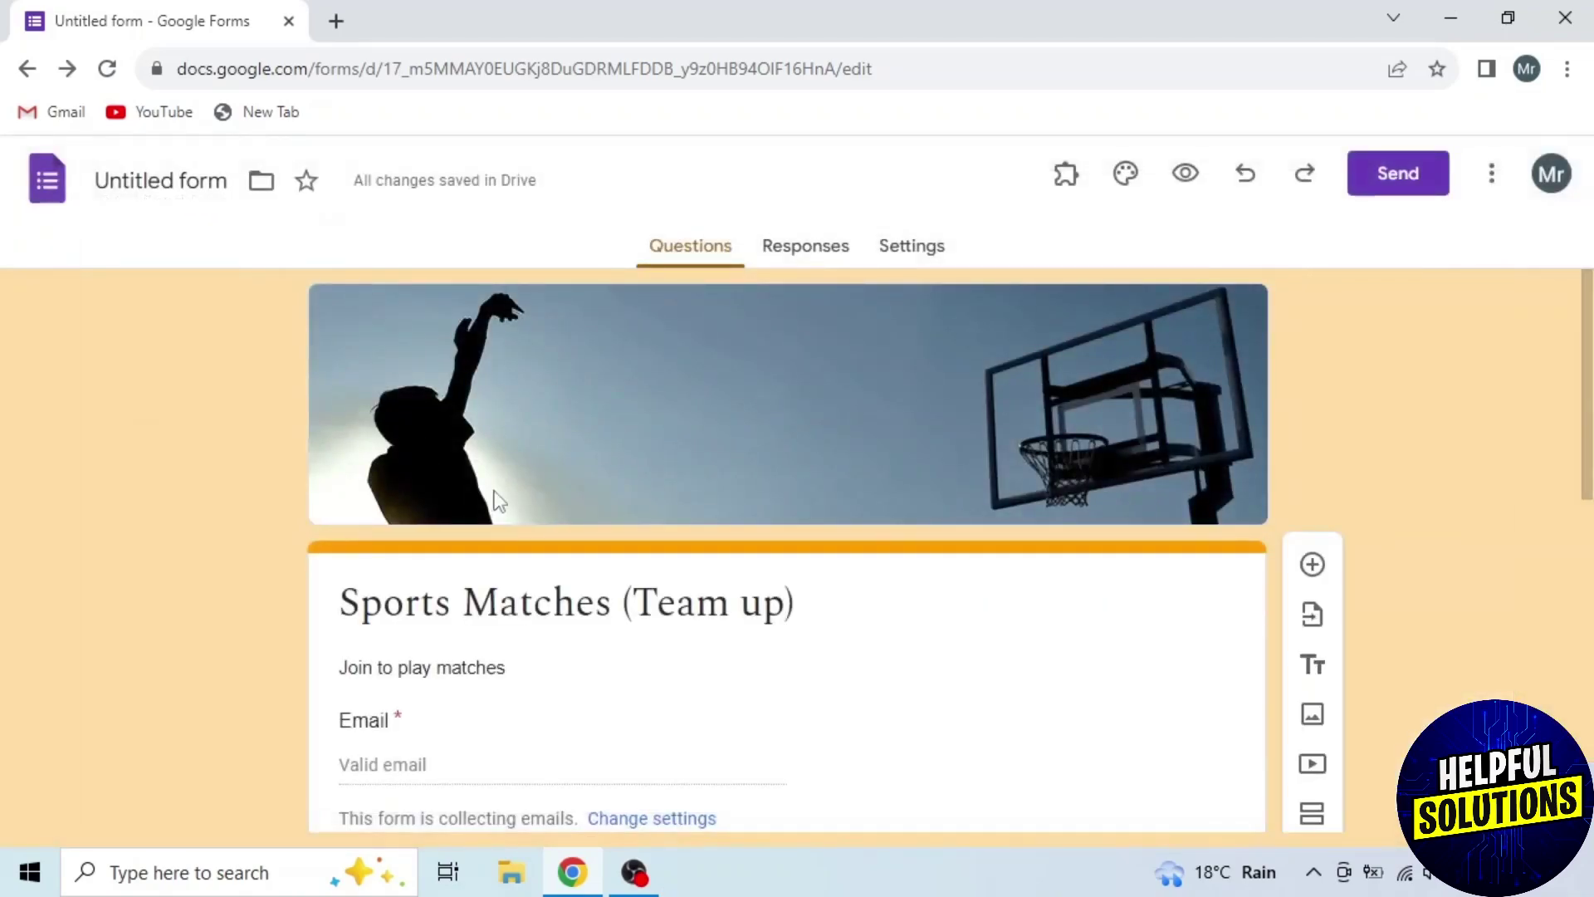